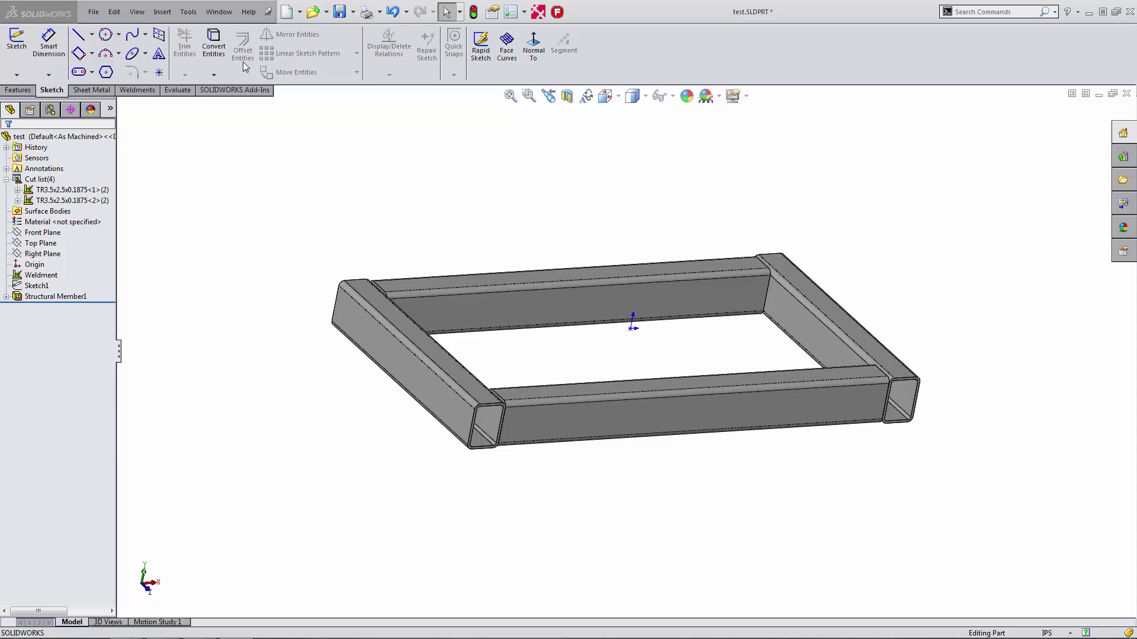
Browse the help menu options, then close them.
click(219, 12)
mouse_move(249, 12)
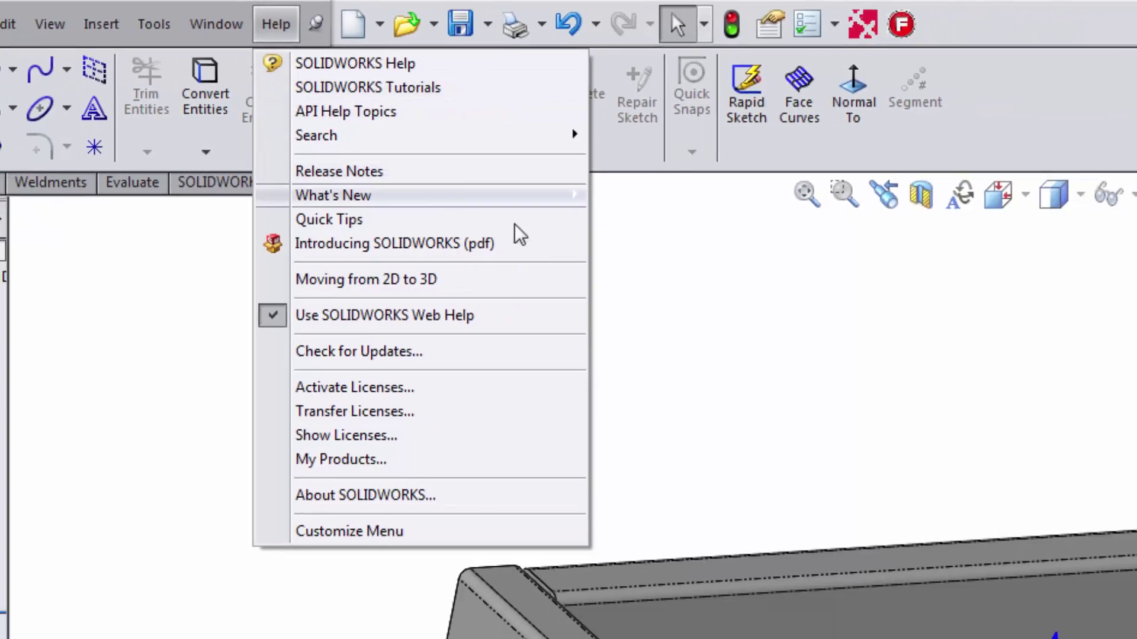
click(834, 398)
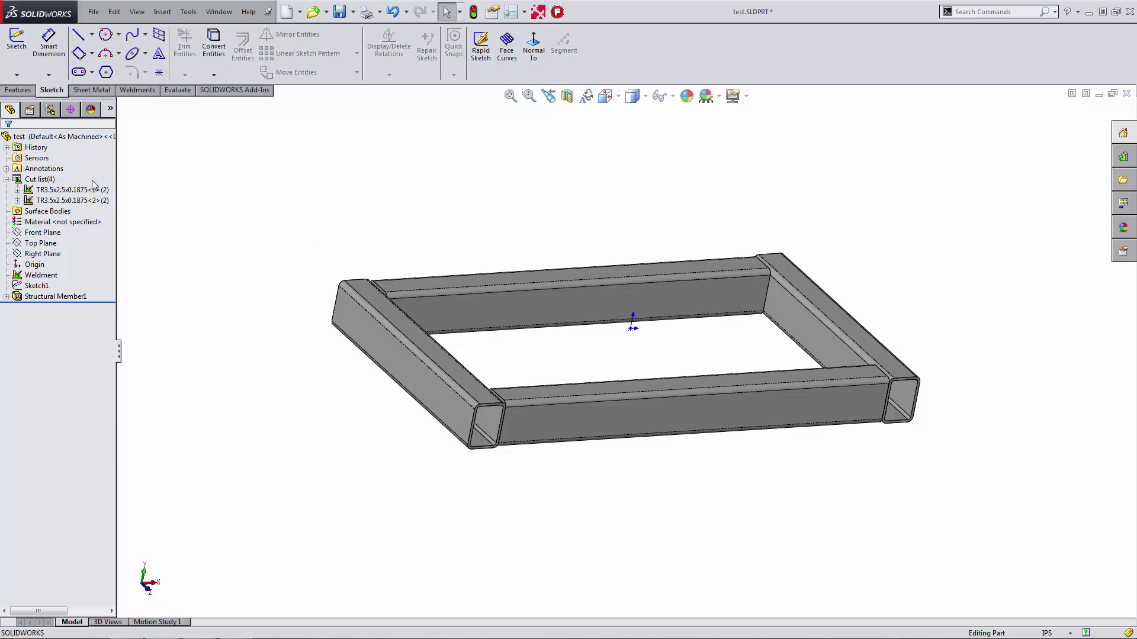
Highlight the tubes of each of the two cut-list items, then clear the selection.
click(47, 191)
click(47, 200)
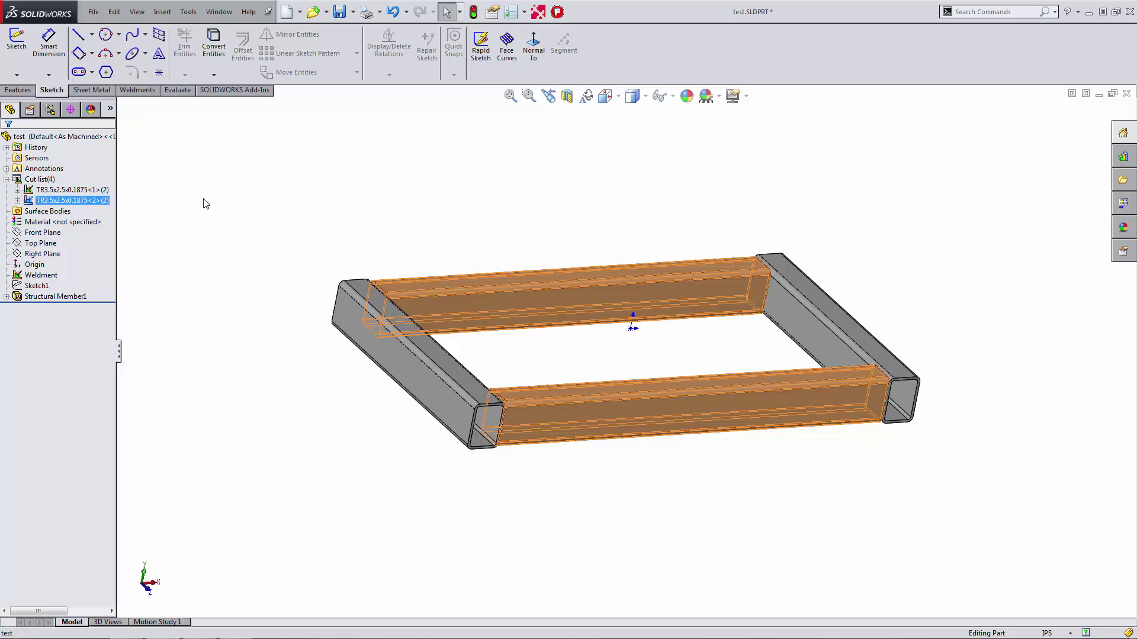
click(239, 198)
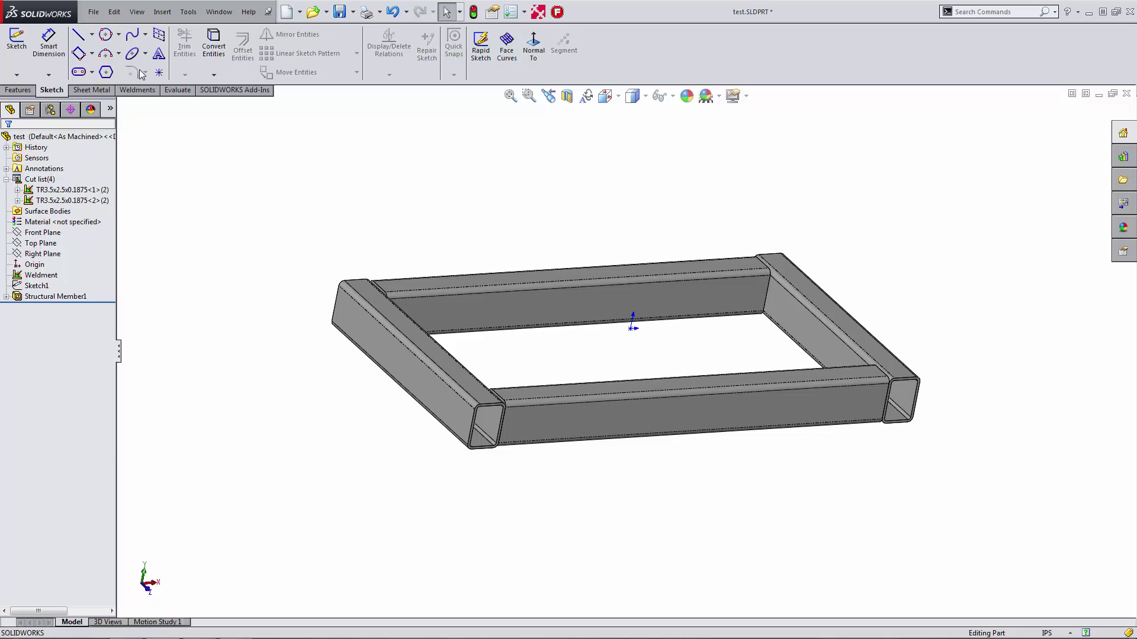
Make a TriMech - A (inch) drawing from the part with a shaded-with-edges trimetric view.
click(93, 15)
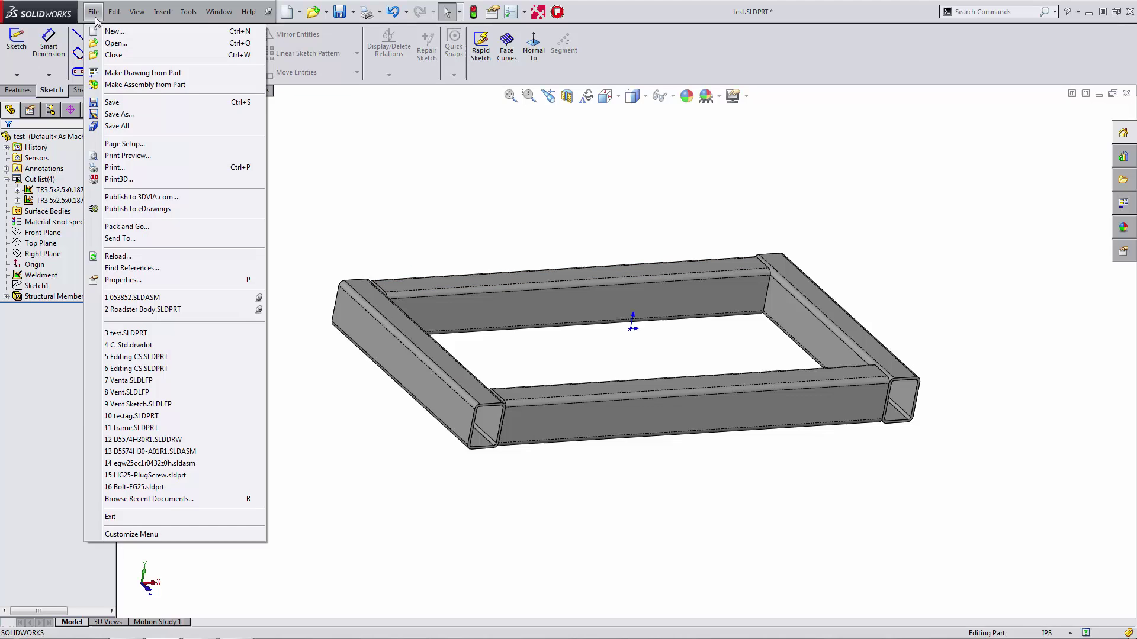
click(125, 73)
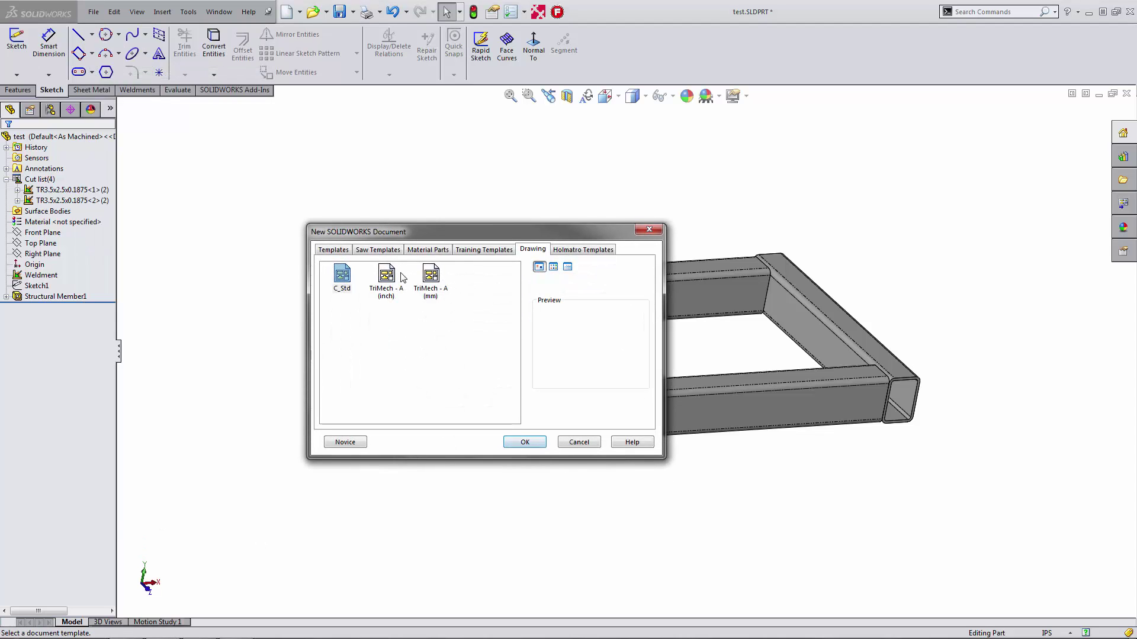
double_click(388, 277)
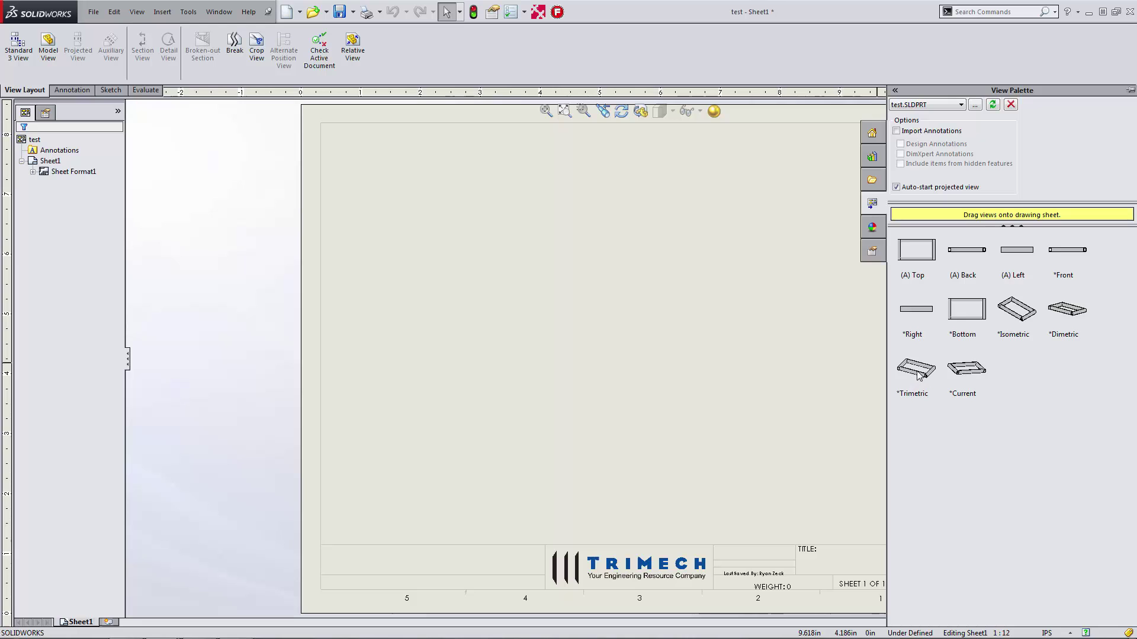
mouse_move(916, 374)
mouse_down()
mouse_move(841, 370)
mouse_move(565, 408)
mouse_move(529, 426)
mouse_move(531, 439)
mouse_up()
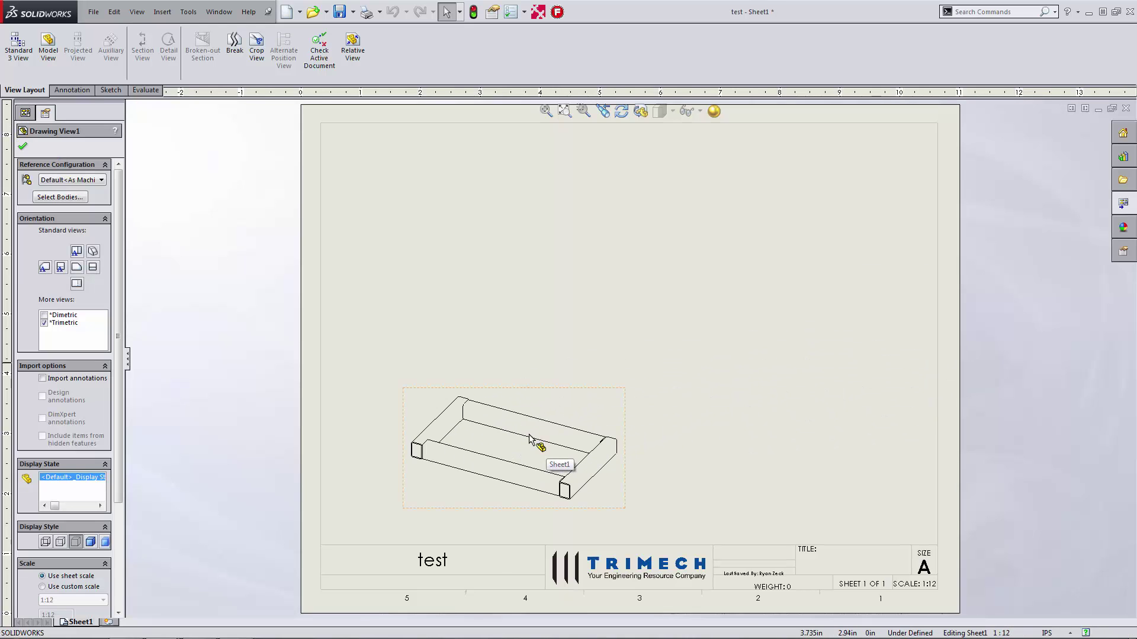
click(91, 542)
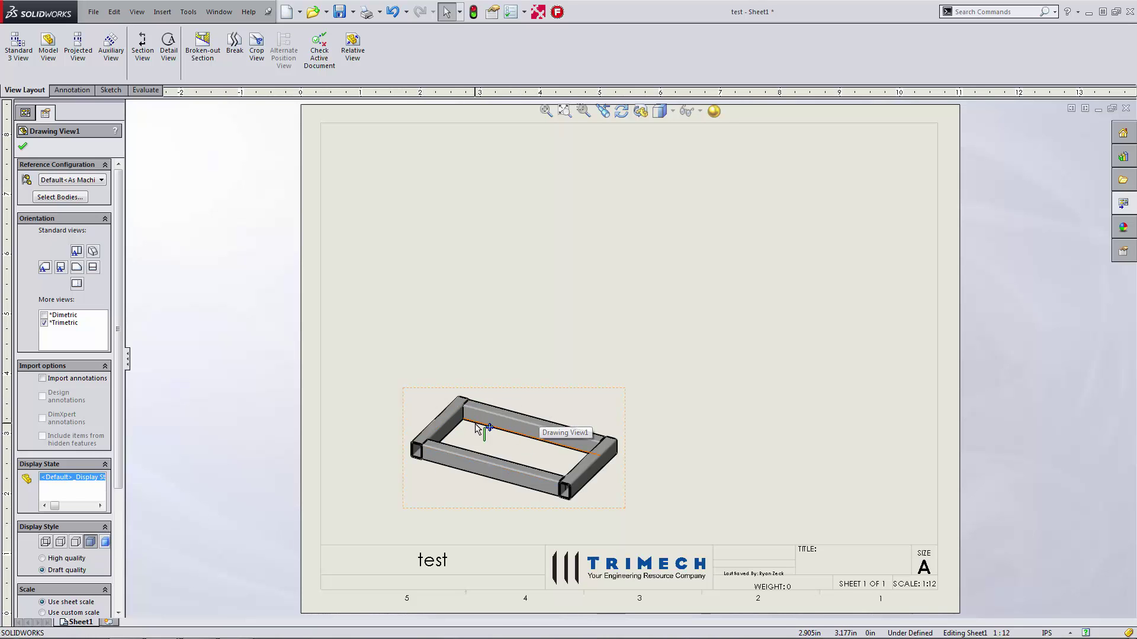
Insert a weldment cut list table for the frame view at the top of the sheet.
click(522, 400)
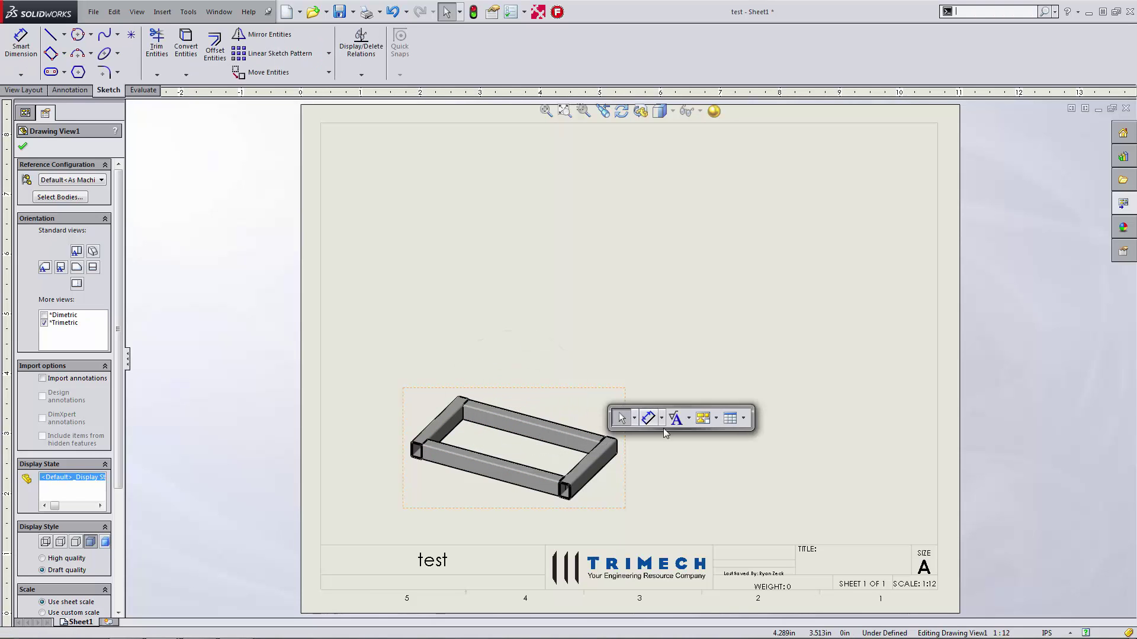
click(733, 419)
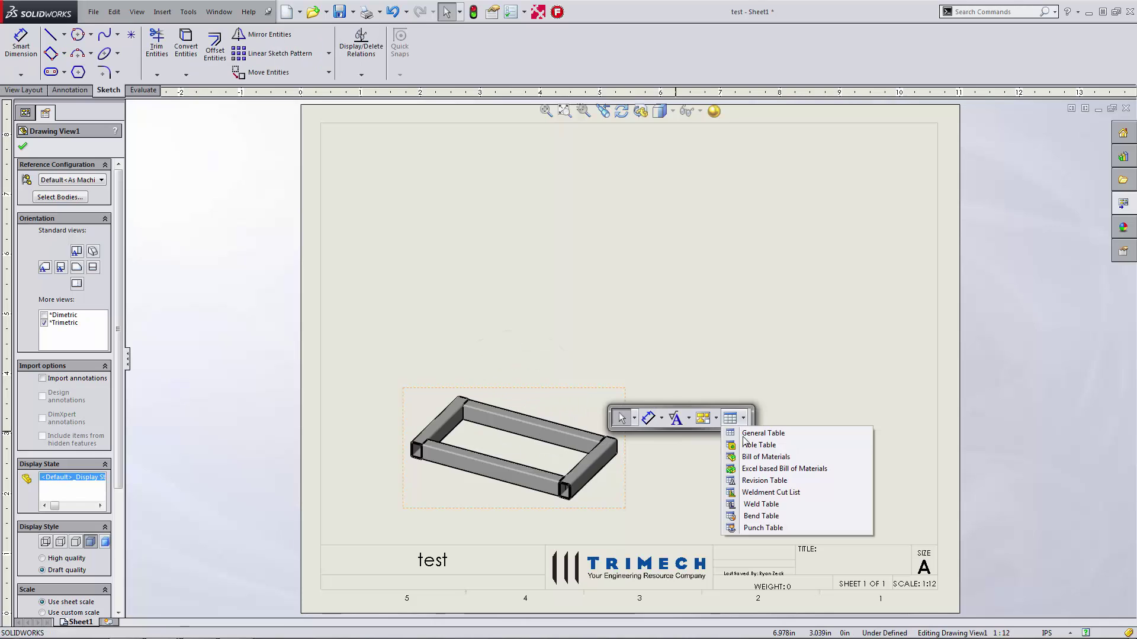
click(763, 492)
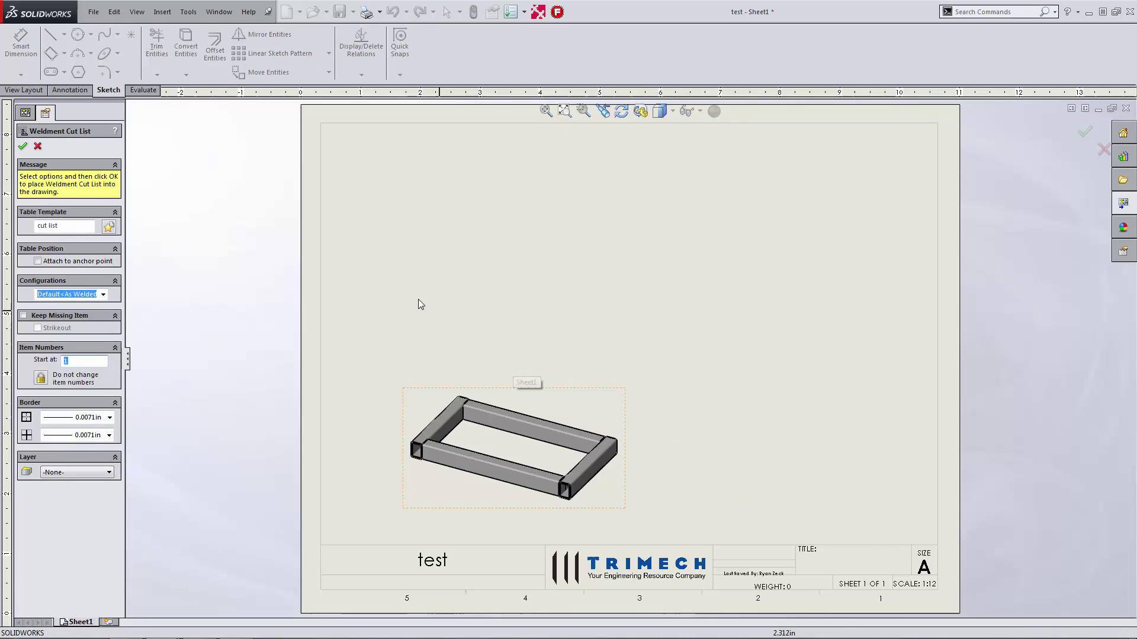
click(23, 146)
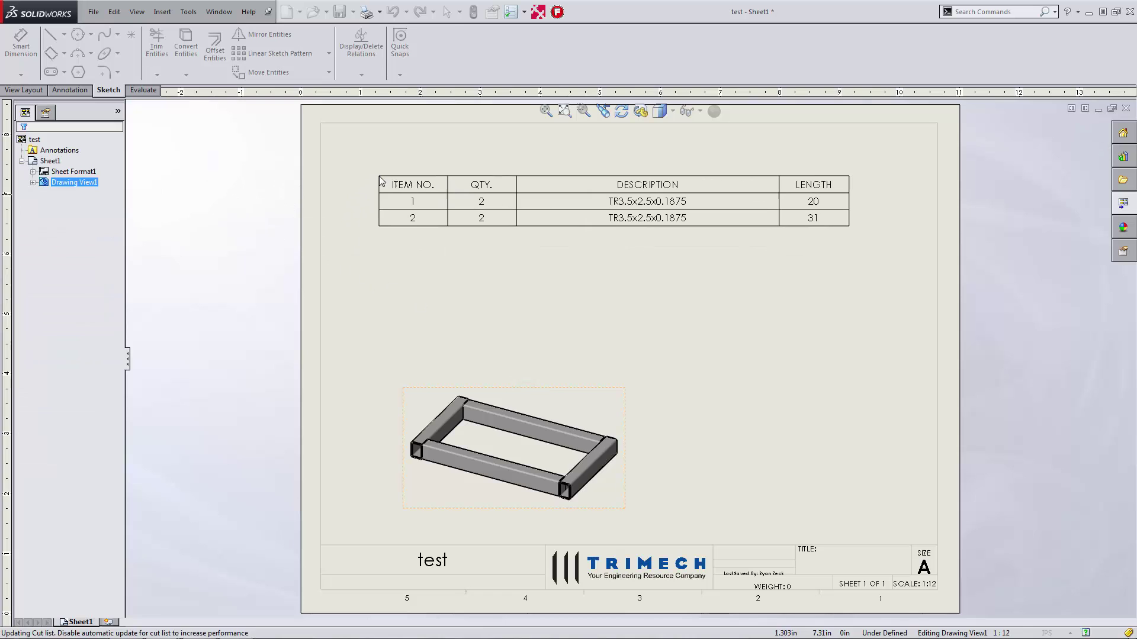
click(380, 177)
click(647, 184)
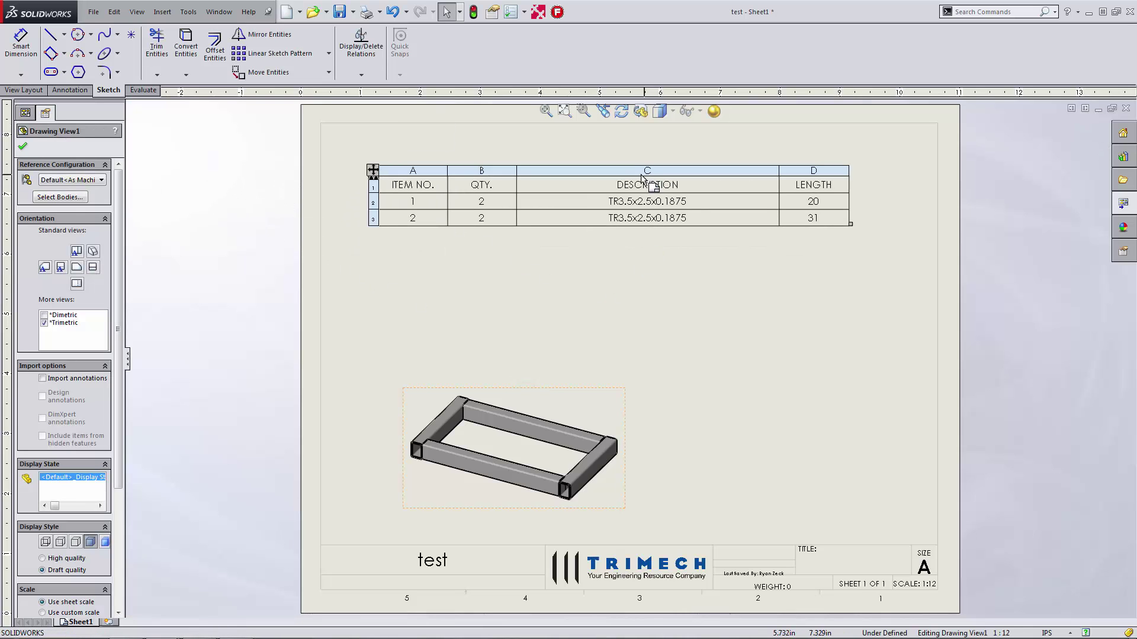
click(610, 293)
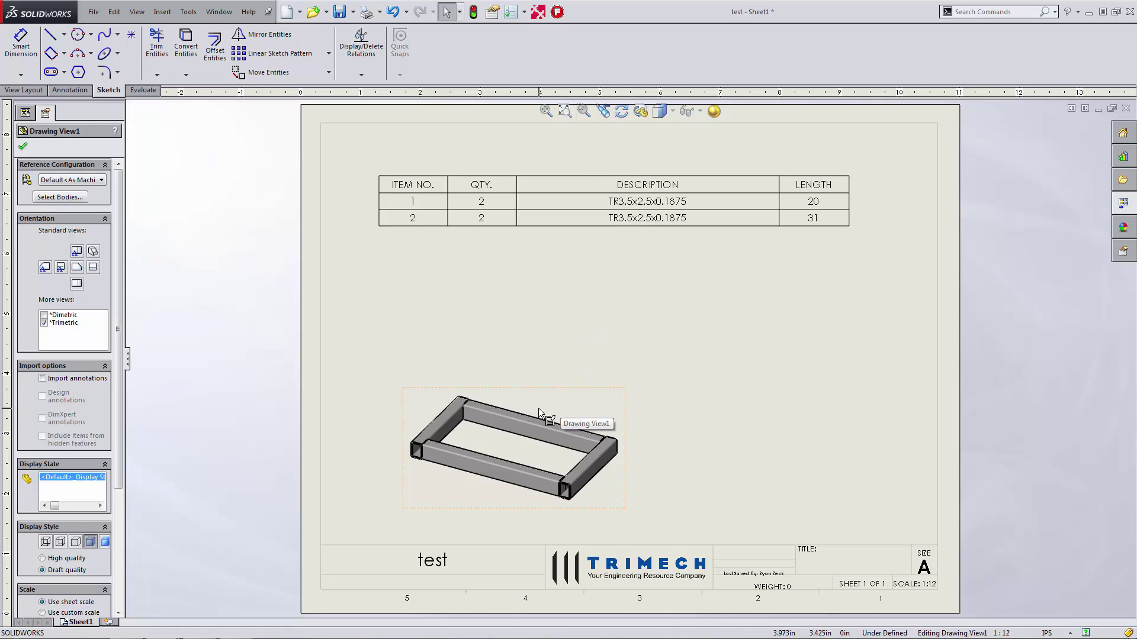
Add auto balloons with leaders attached to faces, labelling the two tube items.
right_drag(542, 405, 476, 409)
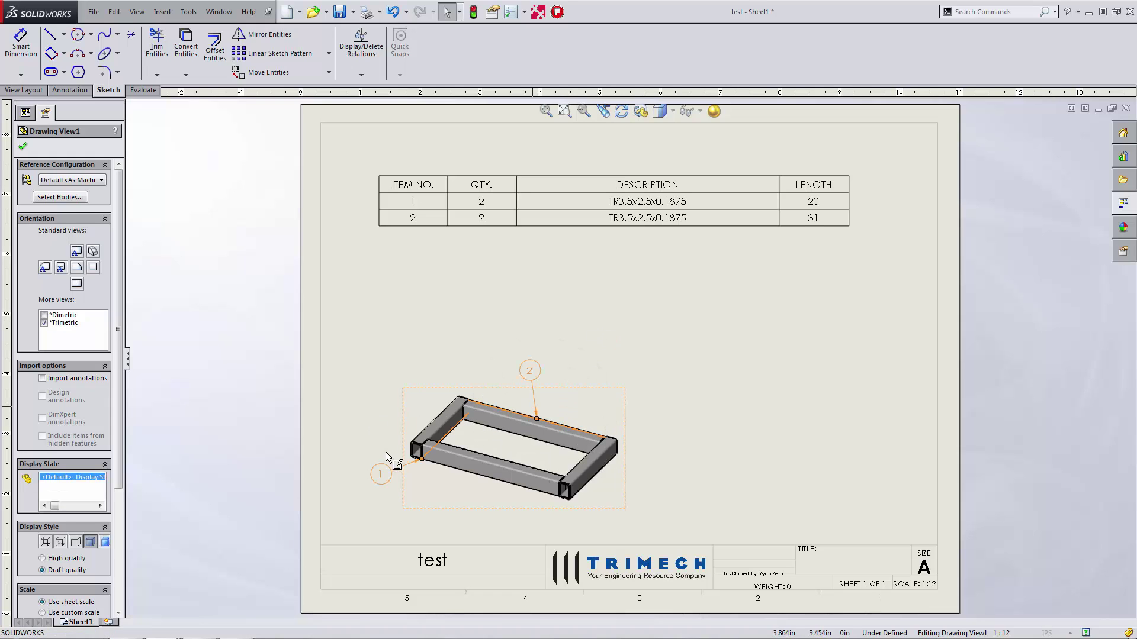
click(42, 382)
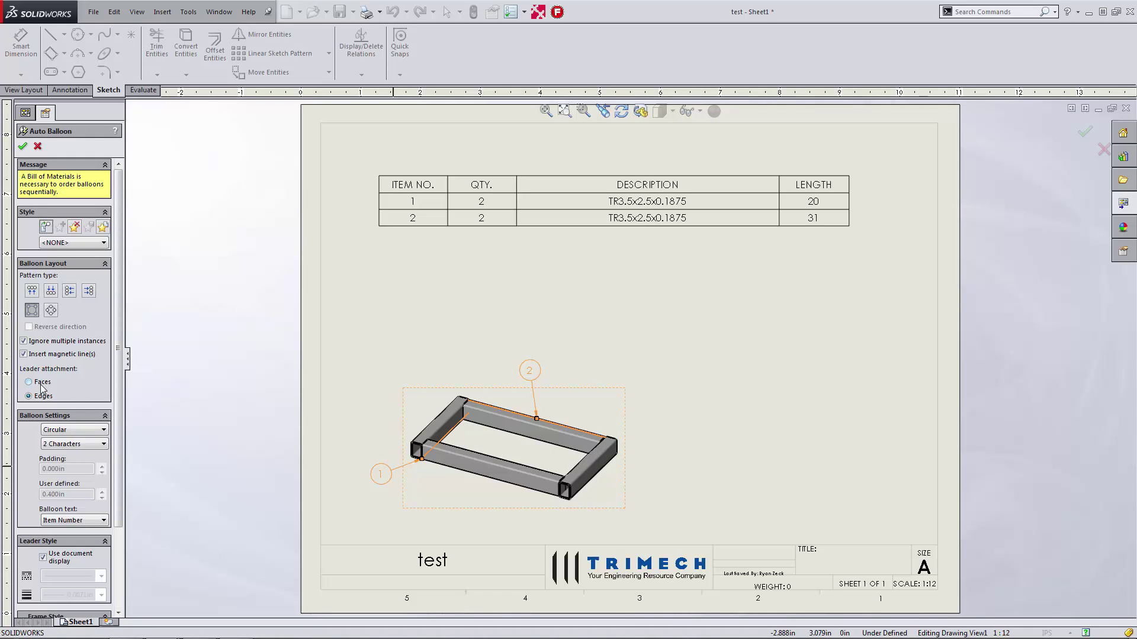
click(23, 147)
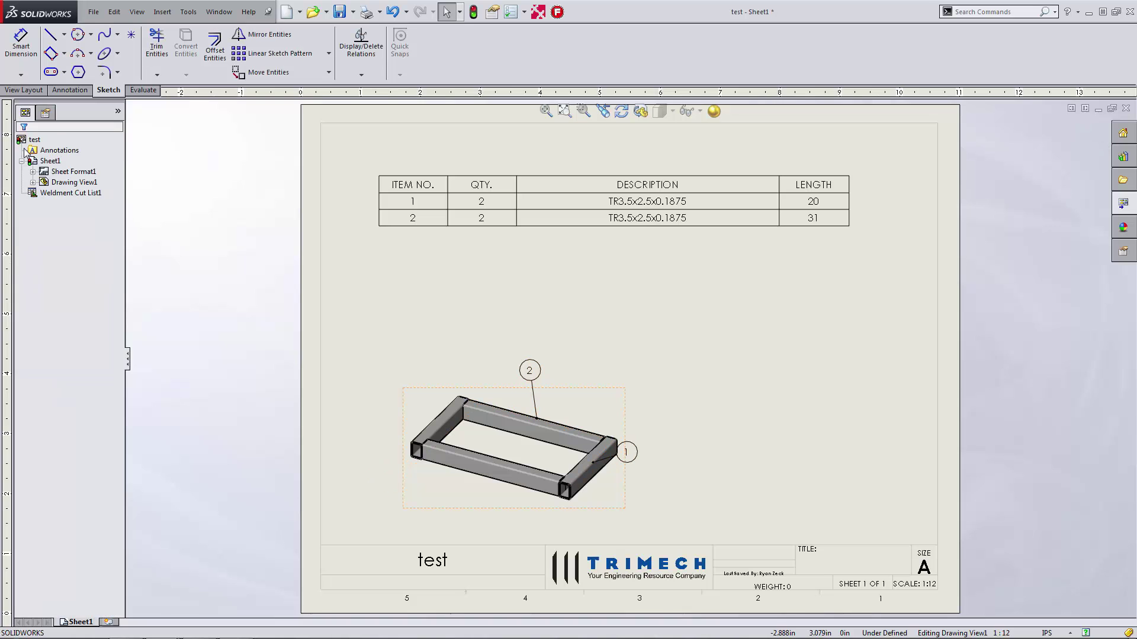
click(518, 443)
Open test.SLDPRT from the drawing view and sketch on the right tube's outer face.
right_click(518, 443)
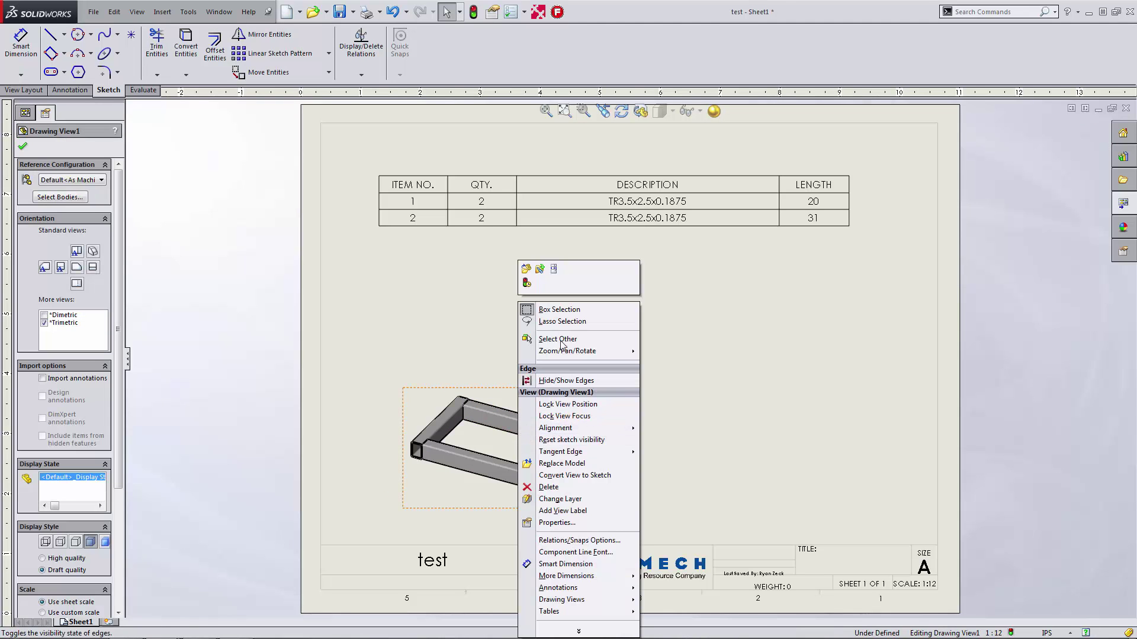
click(538, 264)
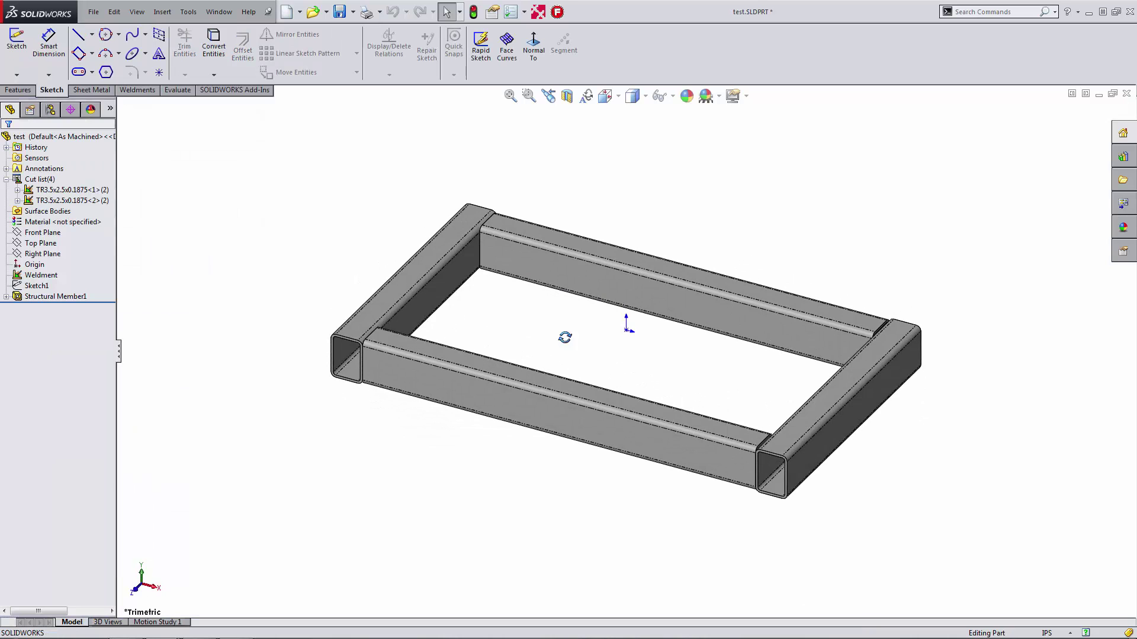
middle_drag(564, 337, 634, 400)
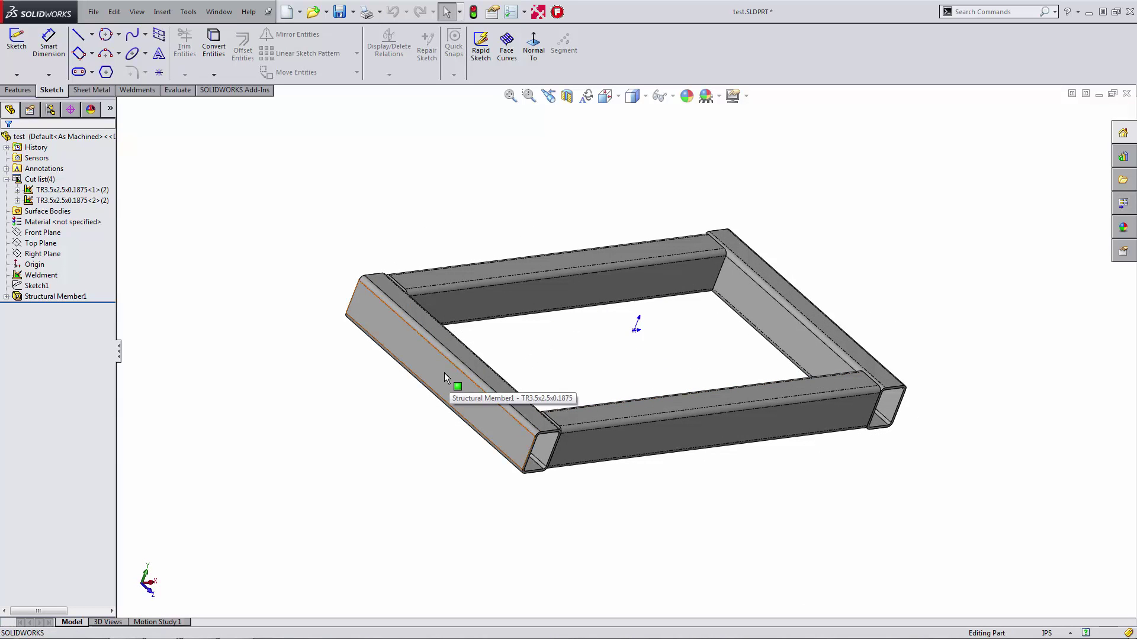
middle_drag(785, 329, 642, 371)
click(850, 367)
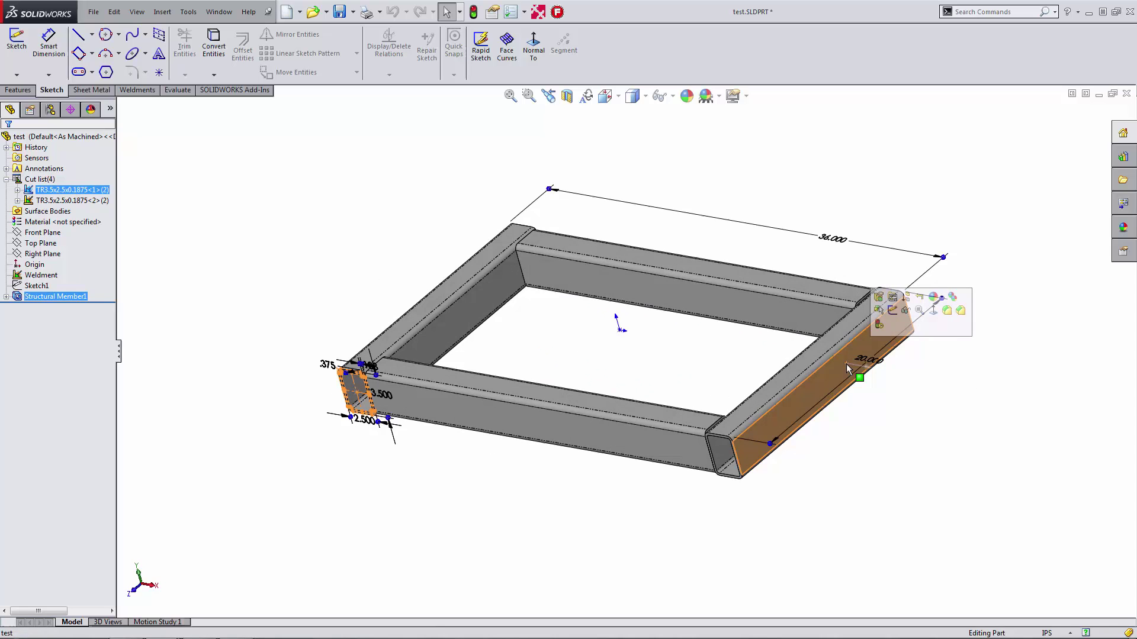
click(892, 310)
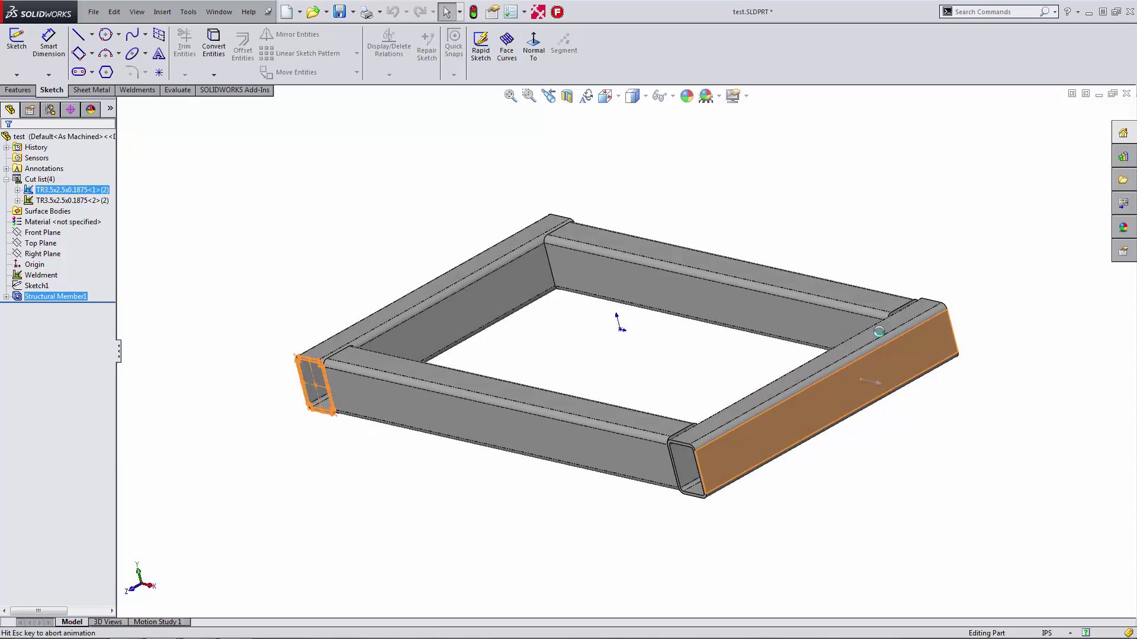
Draw a circle on the tube face, horizontal with the midpoint of the tube's right end.
right_drag(777, 453, 740, 418)
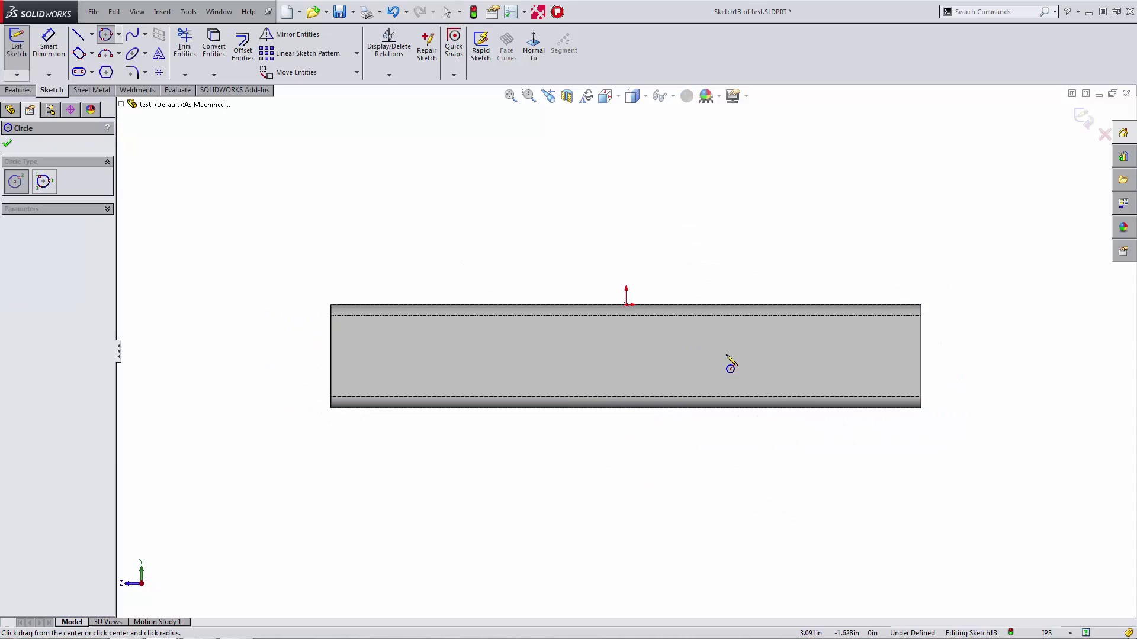
click(749, 354)
click(766, 378)
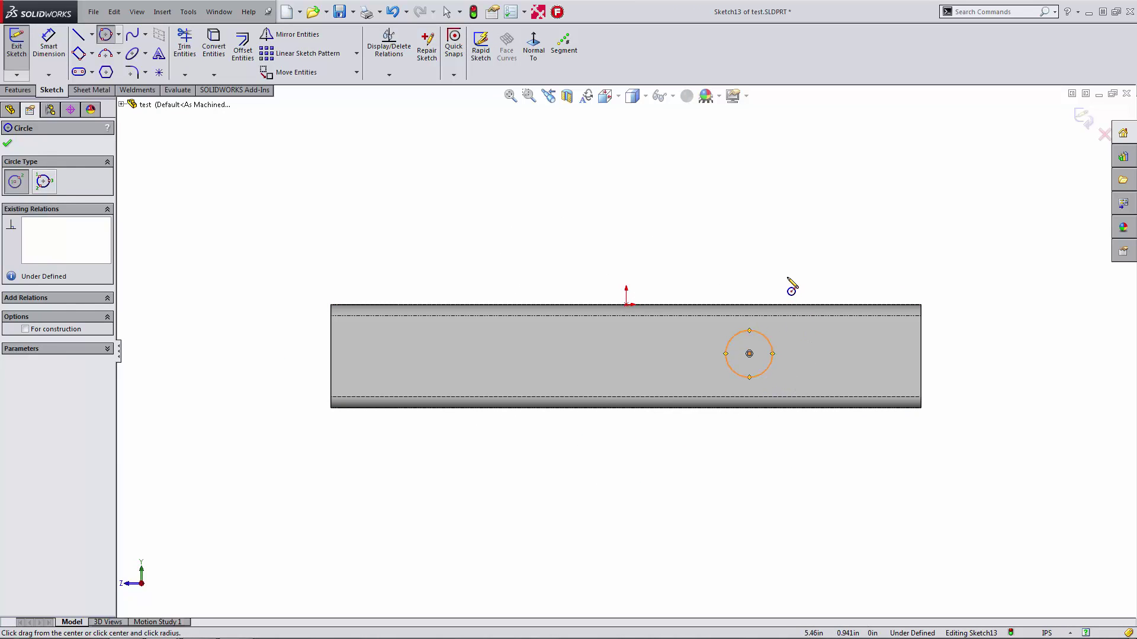
key(Escape)
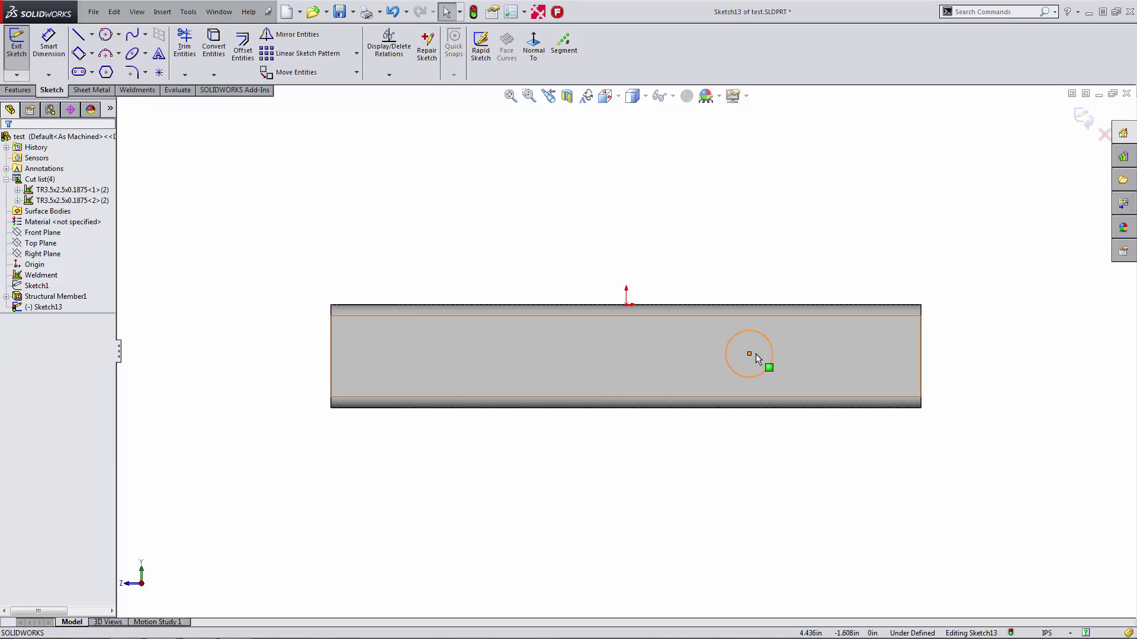
right_click(920, 358)
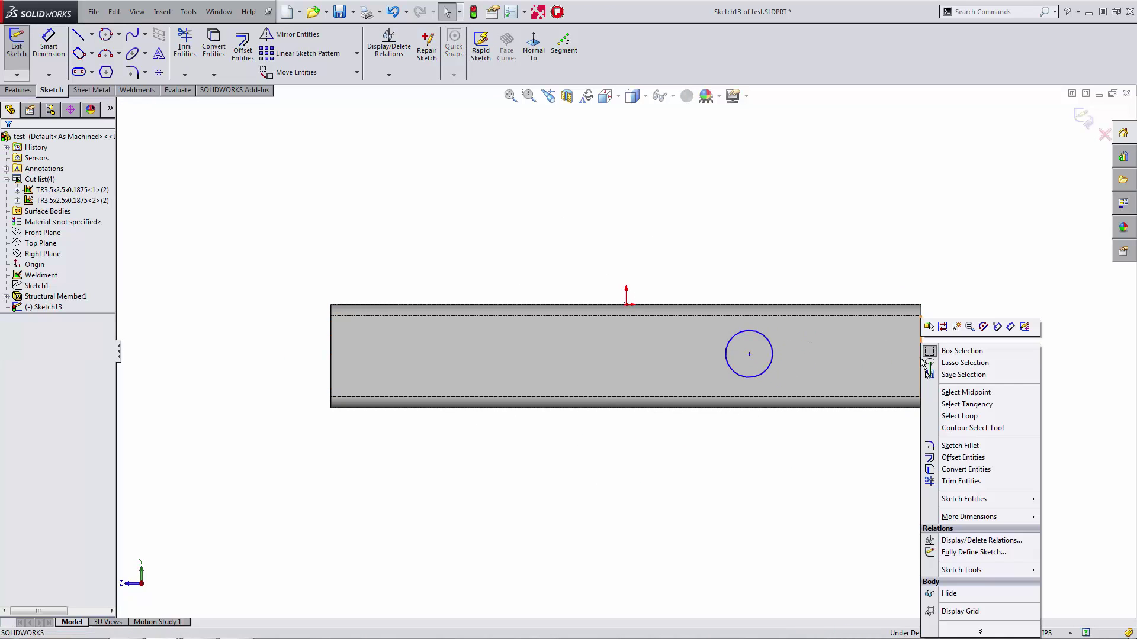
click(965, 393)
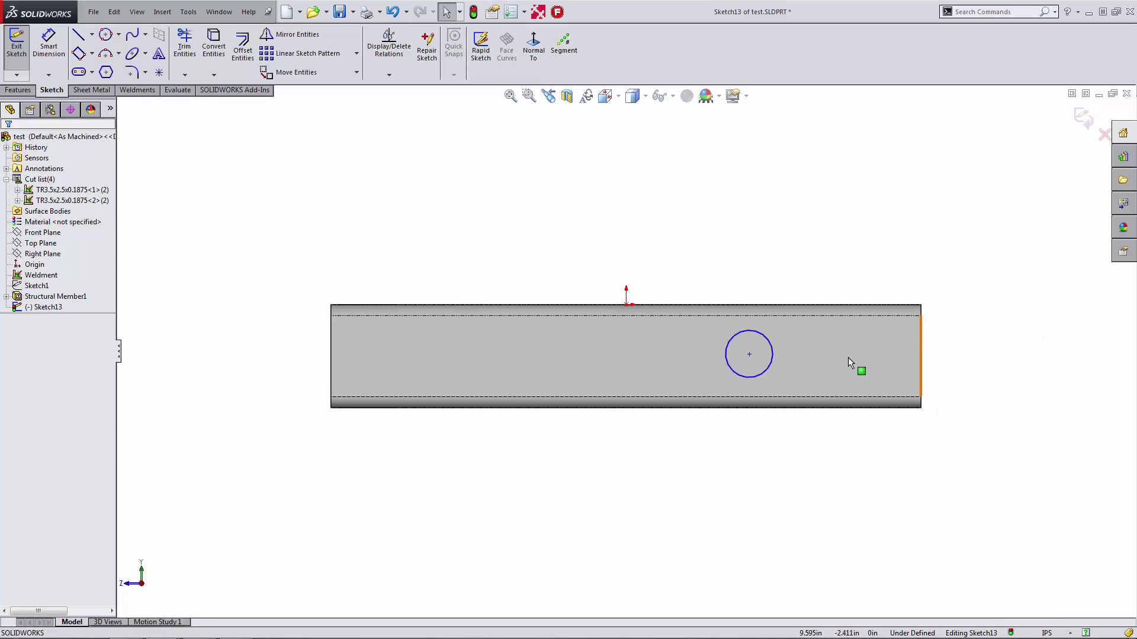
ctrl+click(749, 356)
Dimension the circle's diameter to 2.000.
right_drag(783, 272, 788, 217)
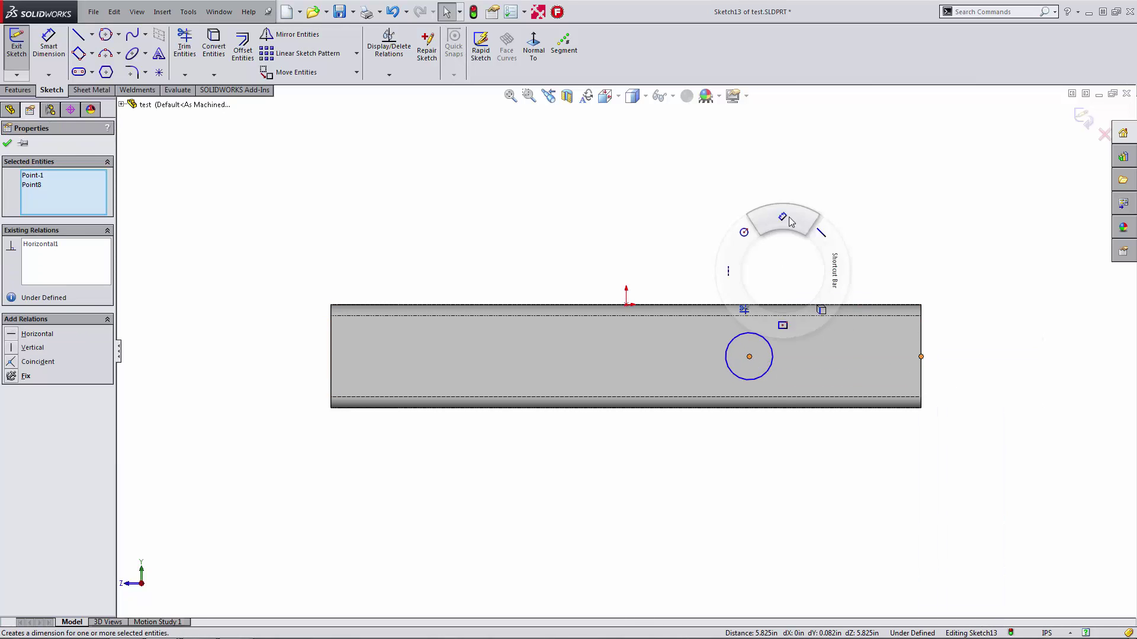
click(745, 334)
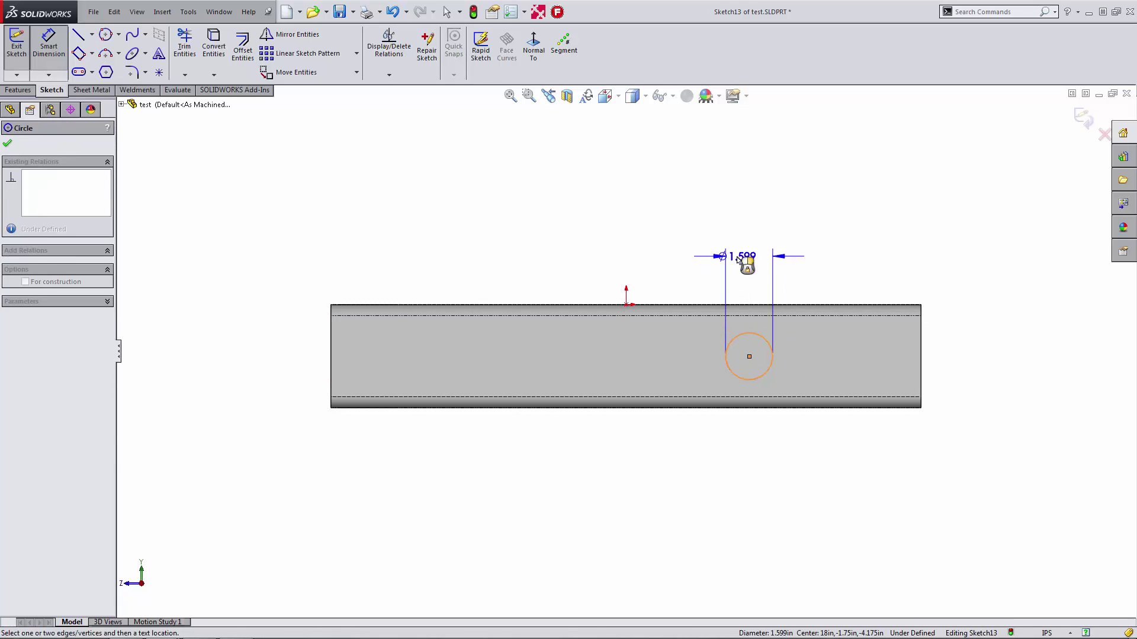
click(739, 261)
text(2)
key(Return)
key(Escape)
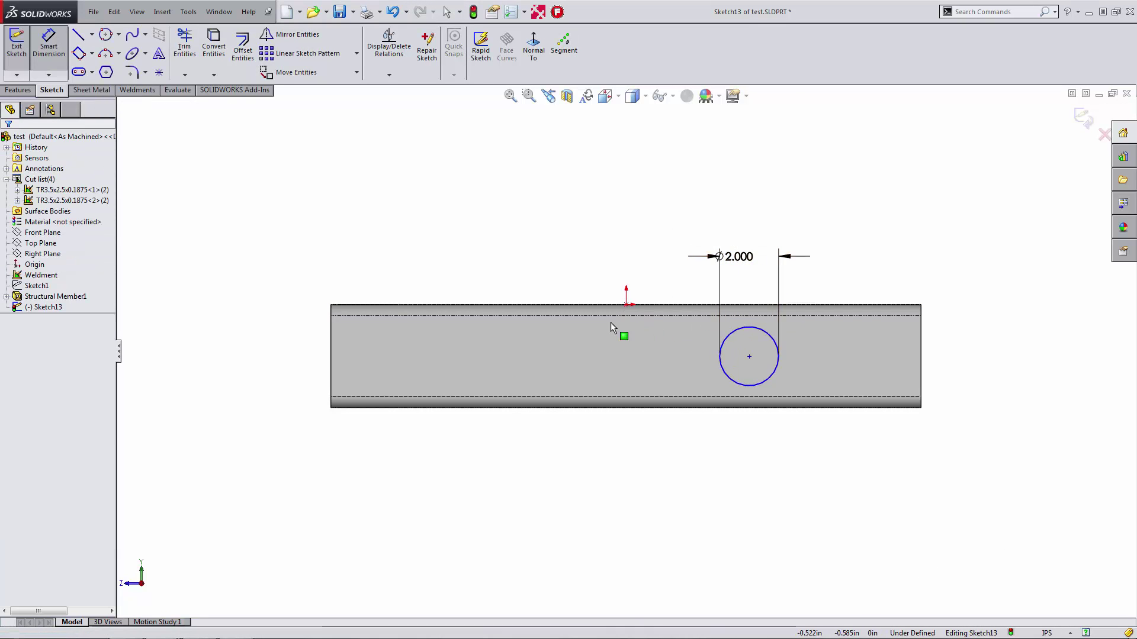
Dimension the circle centre 4.000 from the origin.
right_drag(631, 260, 630, 228)
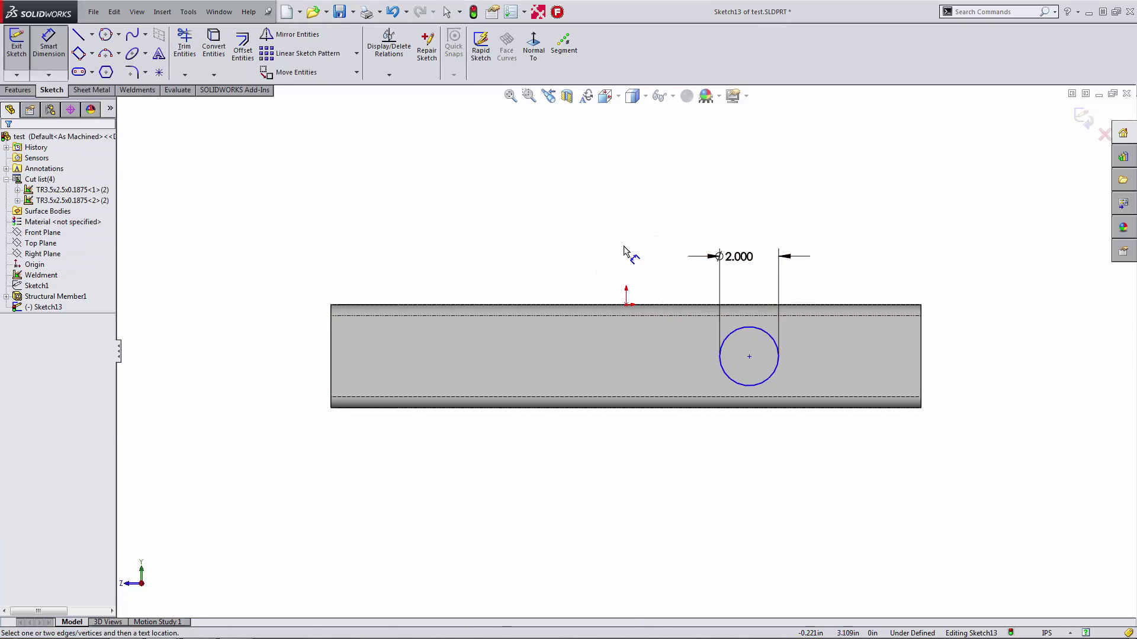
click(626, 306)
click(744, 330)
click(722, 448)
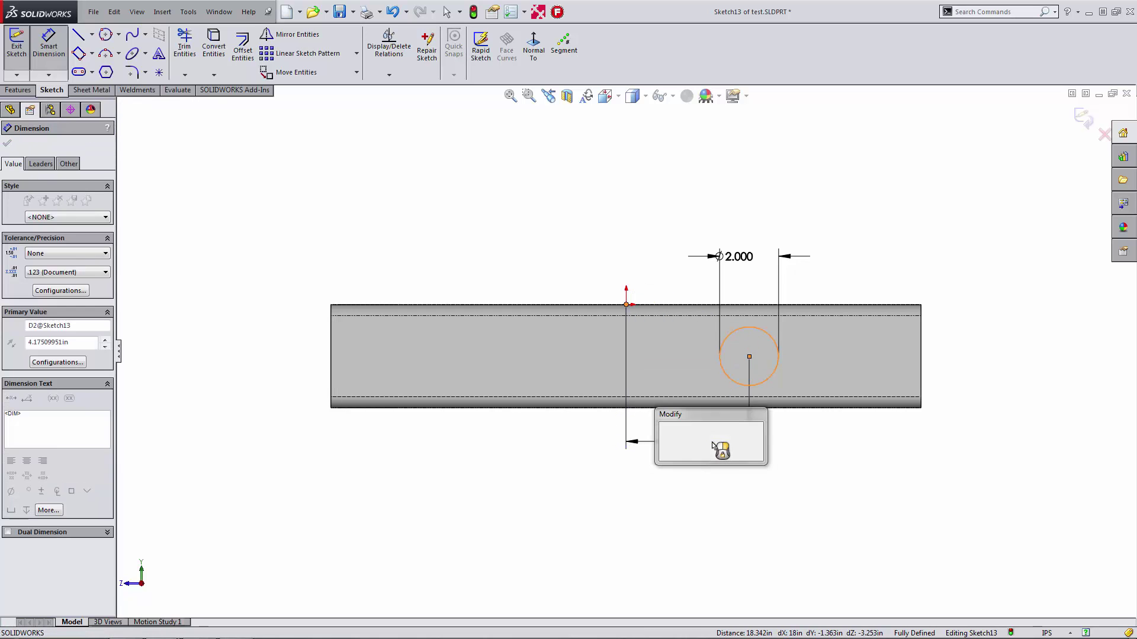
text(4.17509951in)
key(Return)
key(Escape)
key(Escape)
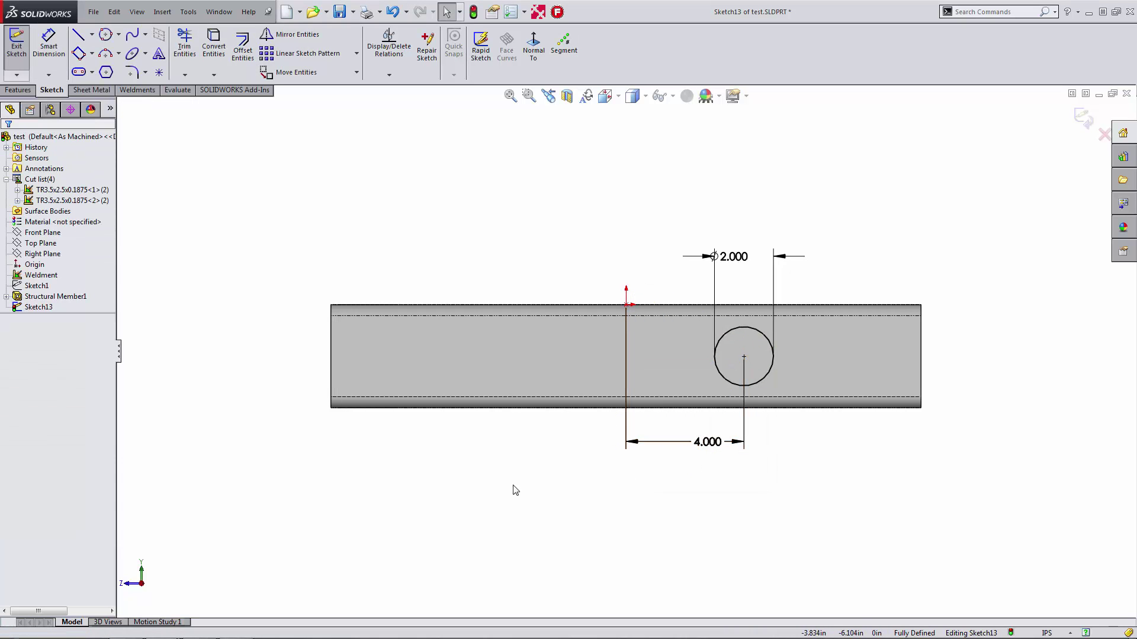
Extrude-cut the circle Up To Next through the right tube wall.
key(s)
click(663, 494)
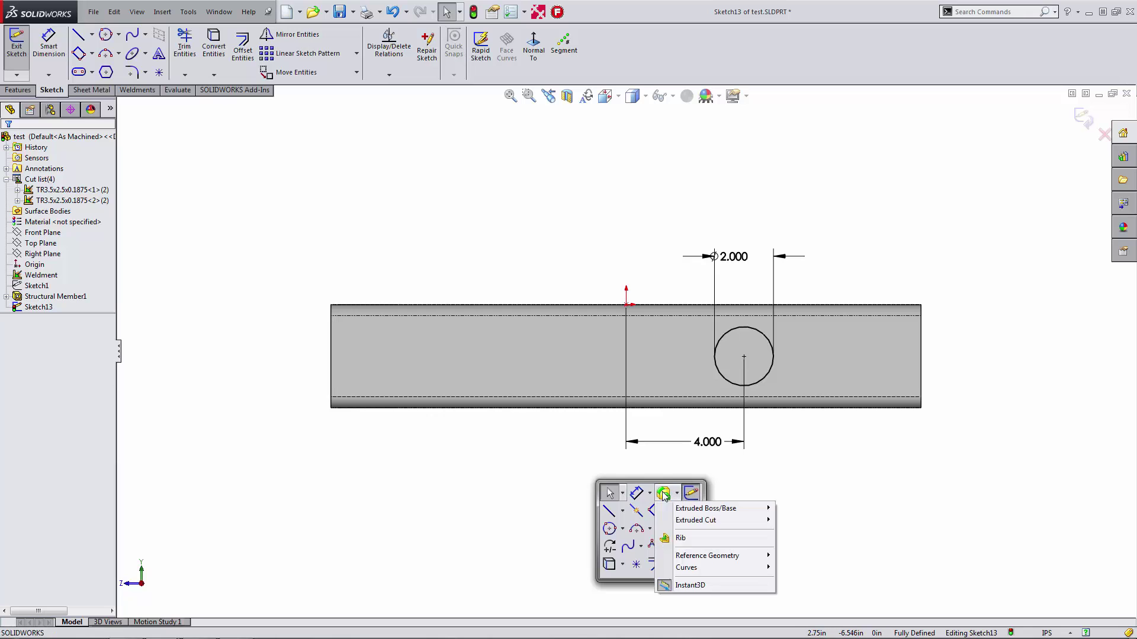
click(663, 494)
click(663, 493)
mouse_move(688, 510)
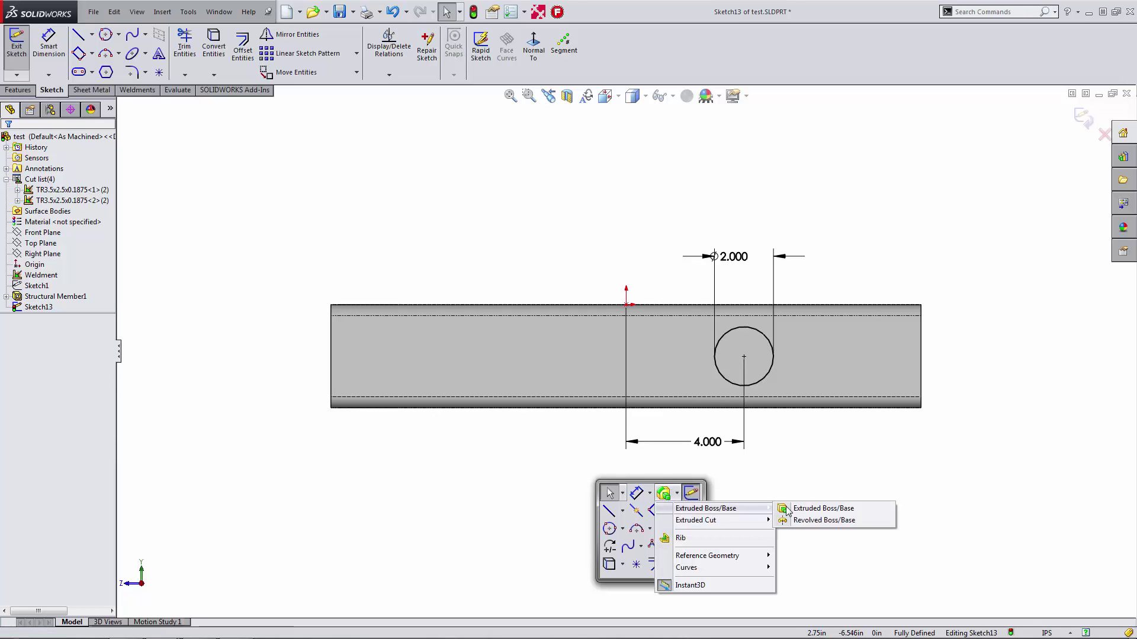
mouse_move(764, 520)
click(807, 523)
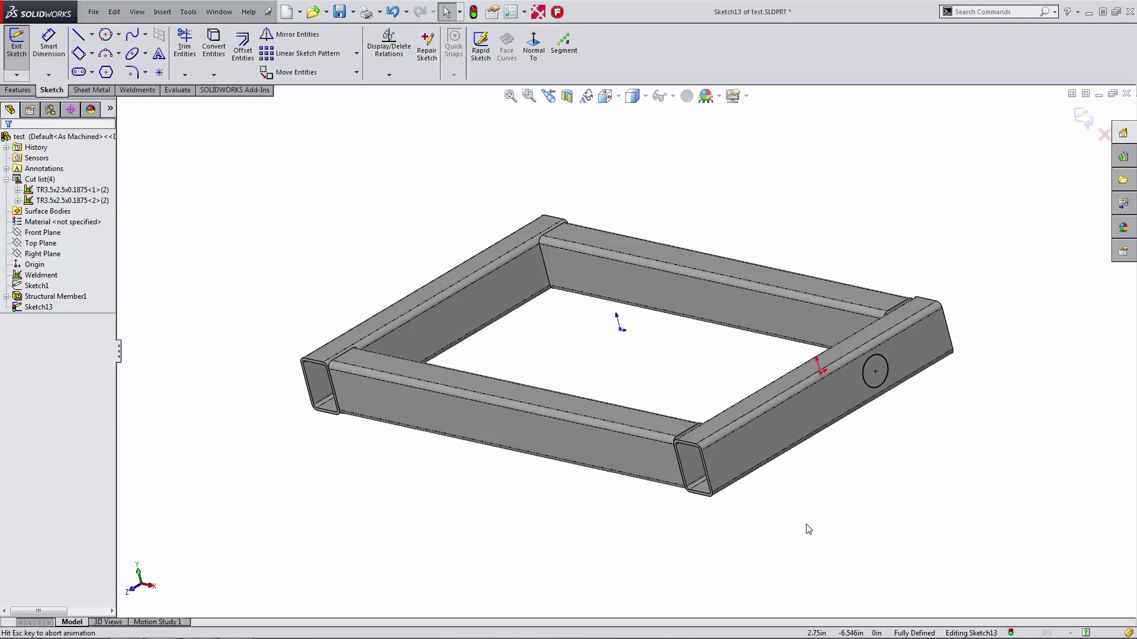
right_click(839, 508)
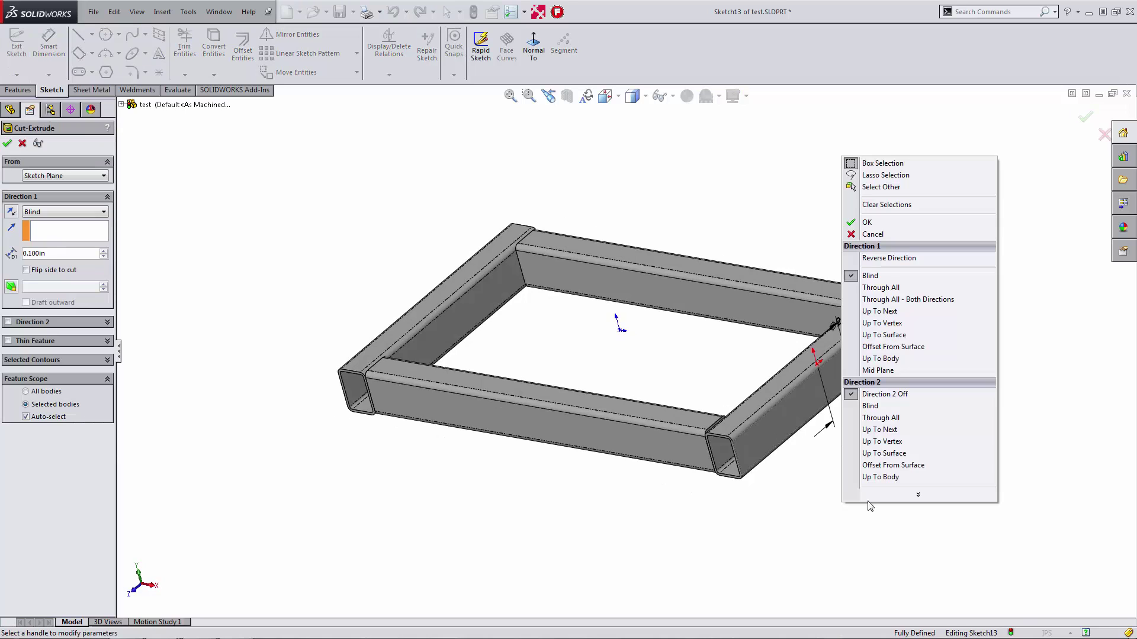
click(879, 312)
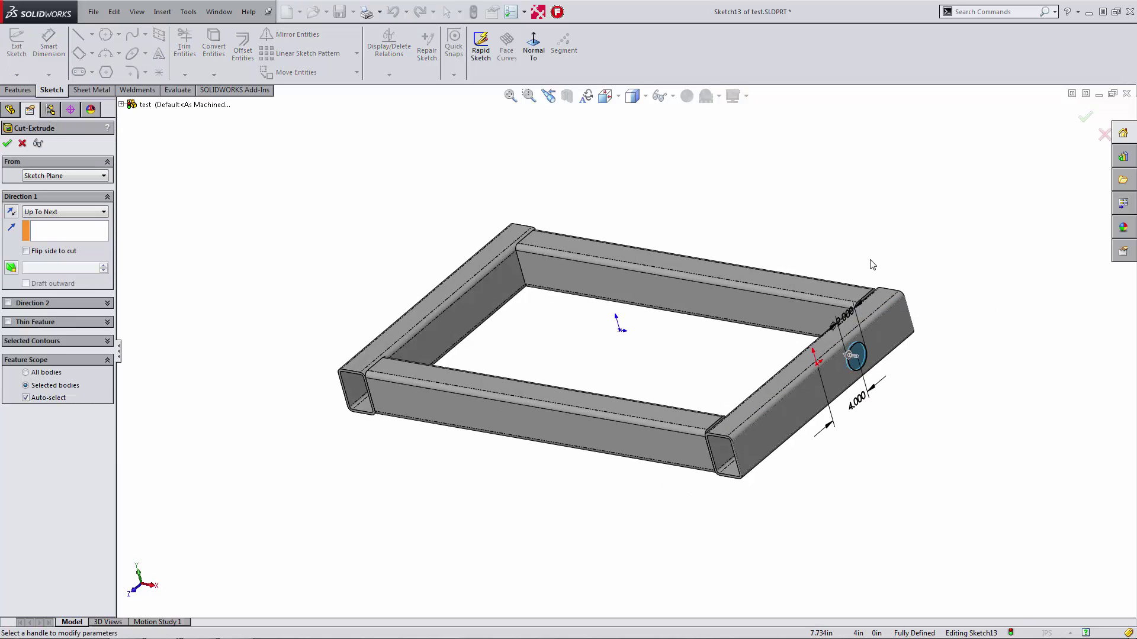
right_click(872, 264)
click(882, 327)
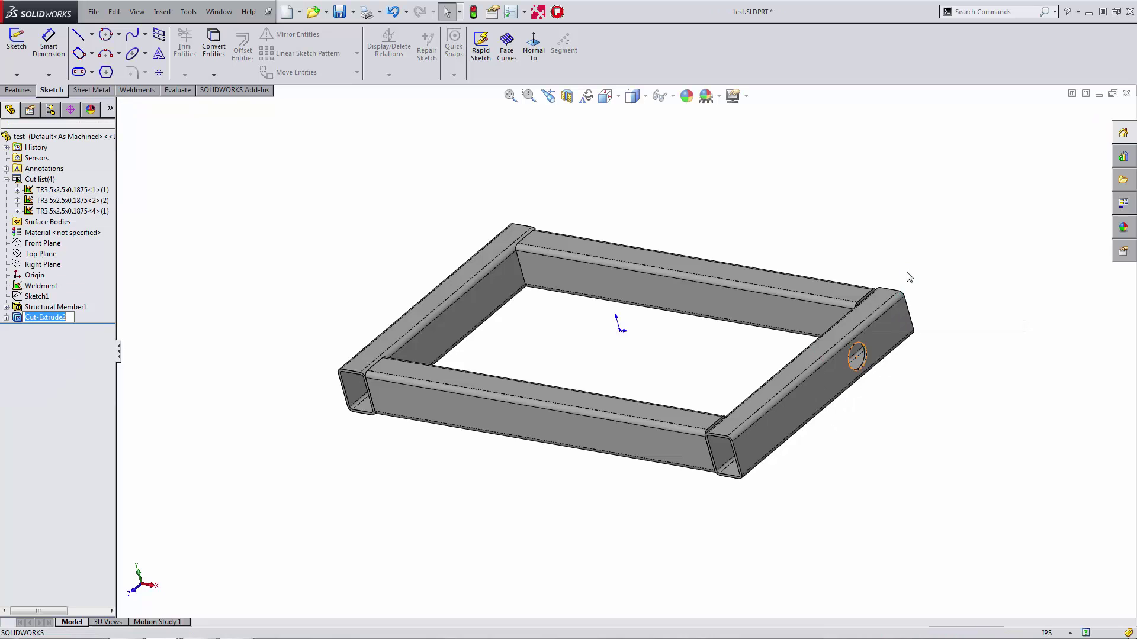
Check the three cut-list bodies, including the drilled tube, then clear the selection.
click(62, 191)
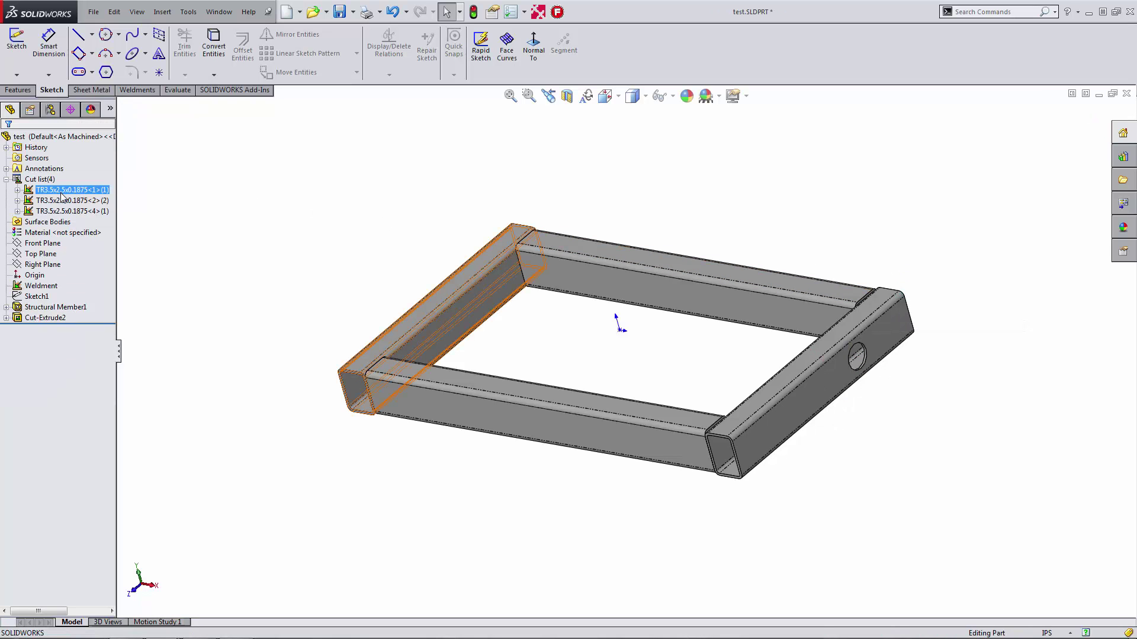
click(66, 201)
click(71, 211)
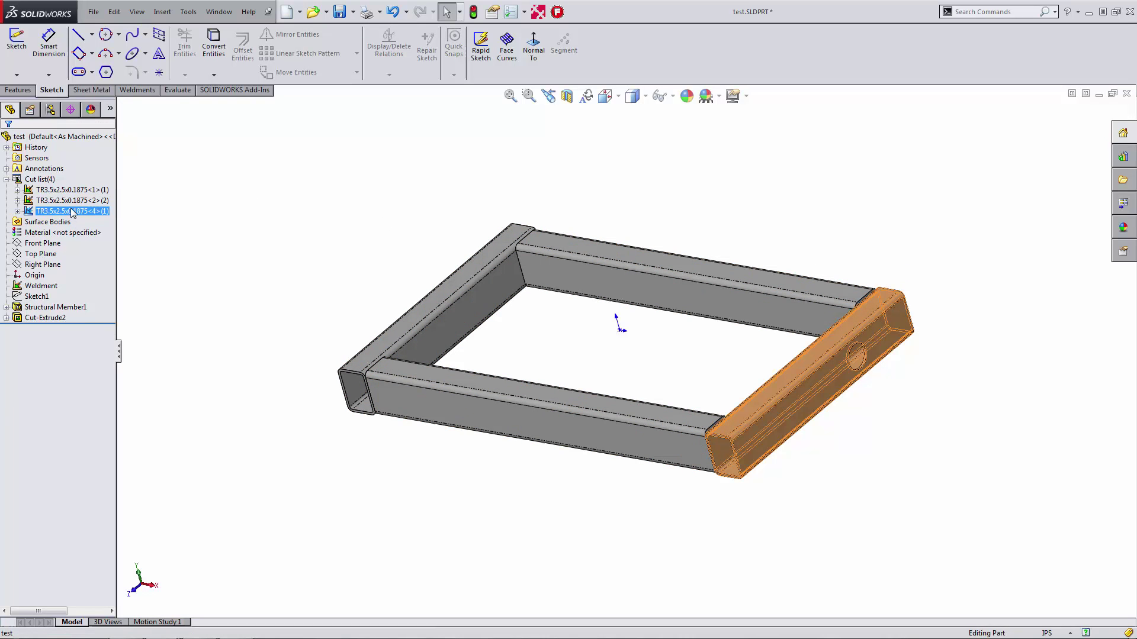
click(316, 197)
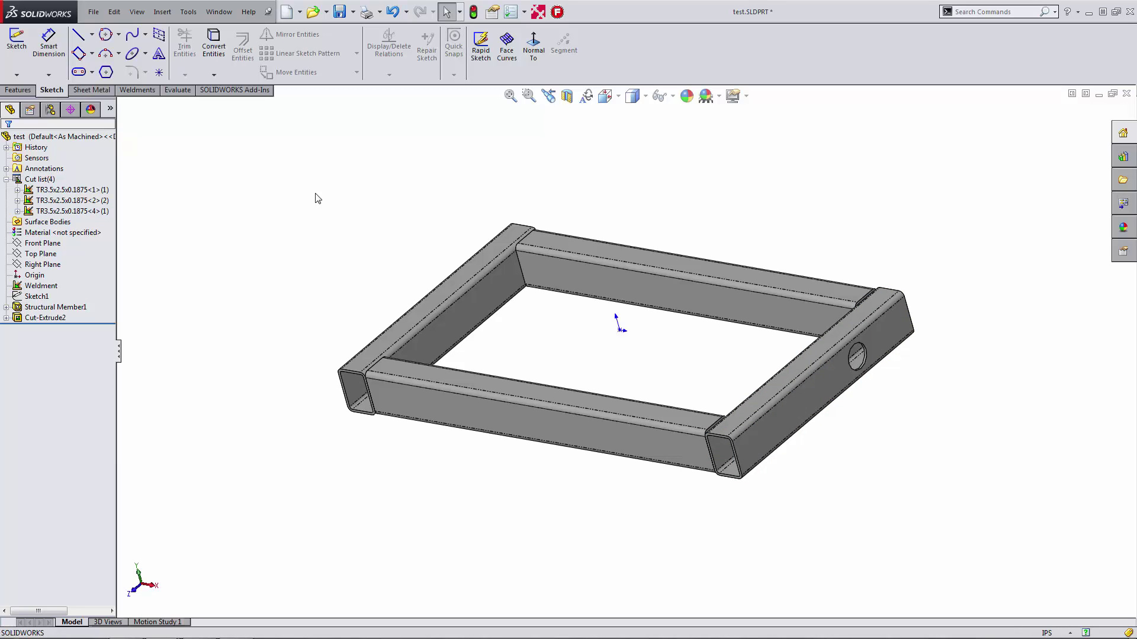
On the drawing, move balloon 3 near the frame and auto-balloon the view with face-attached leaders.
key(ctrl+Tab)
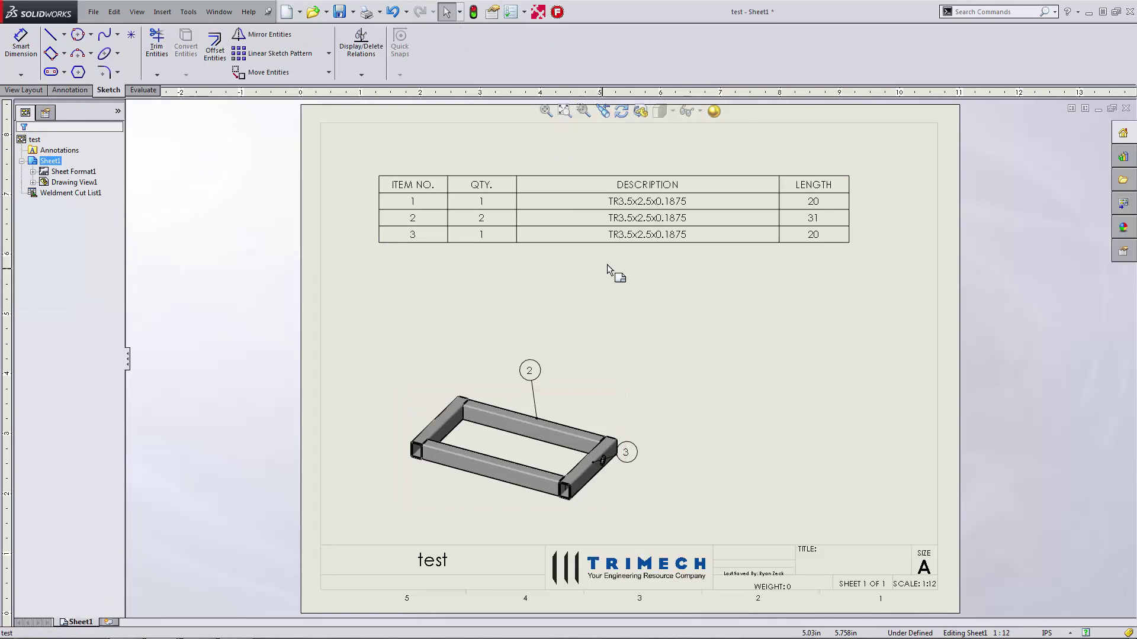
mouse_move(627, 454)
mouse_down()
mouse_move(590, 413)
mouse_move(595, 391)
mouse_up()
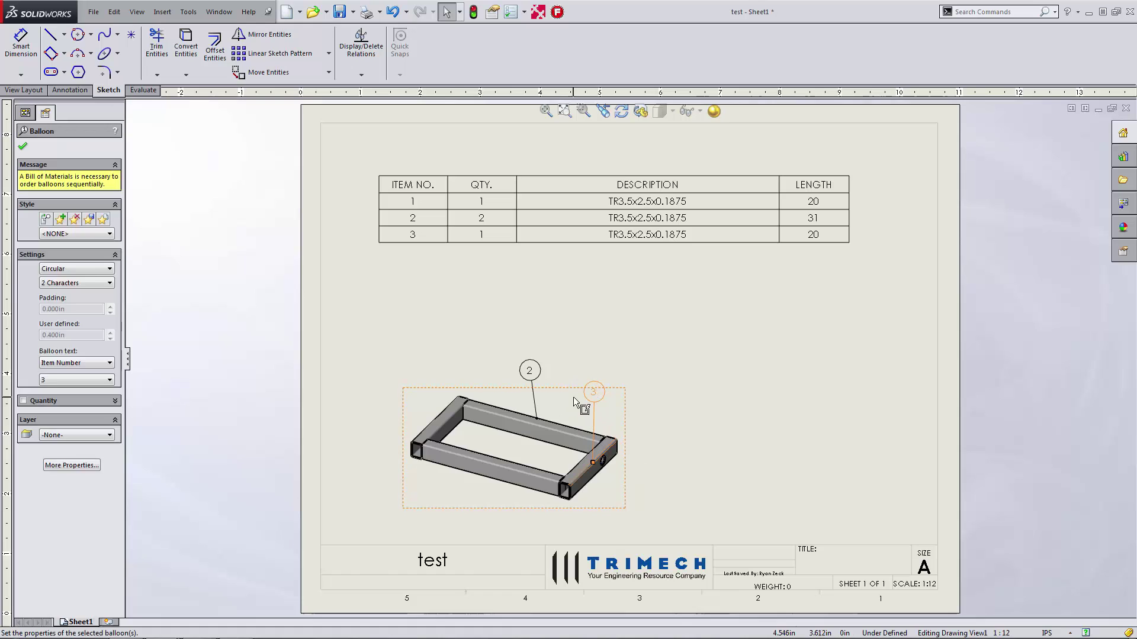
right_drag(434, 393, 412, 417)
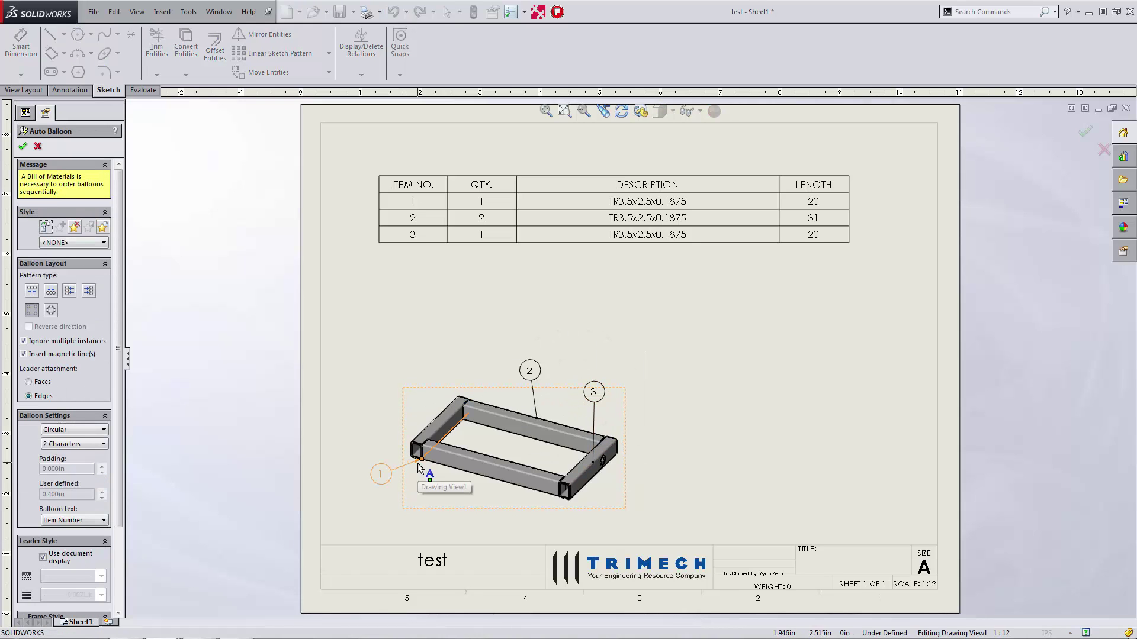
click(29, 382)
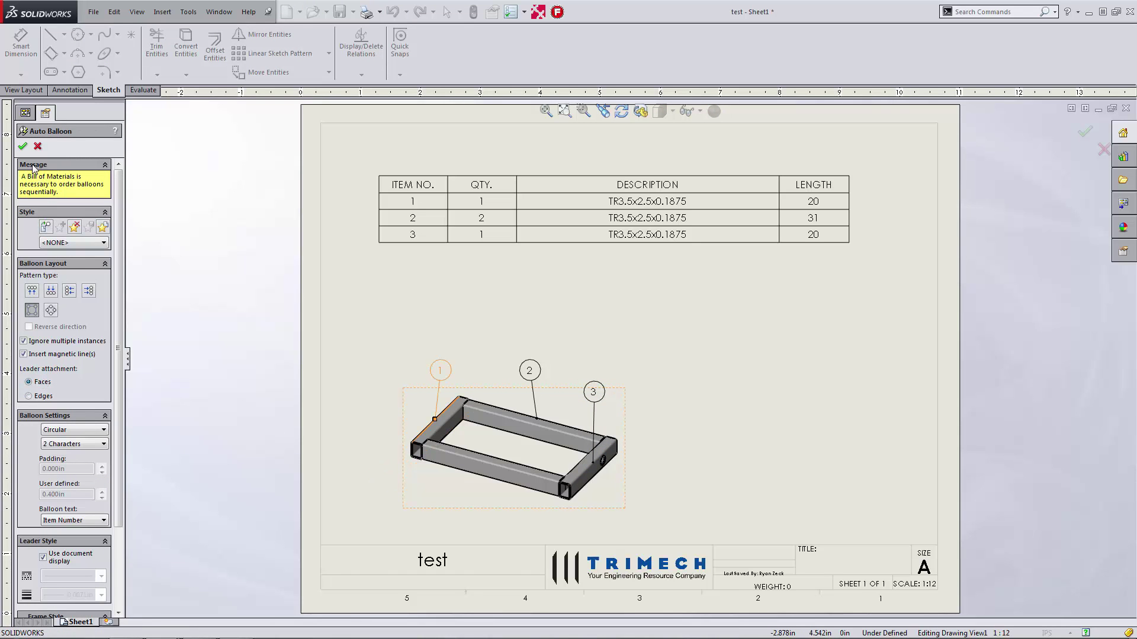
click(23, 146)
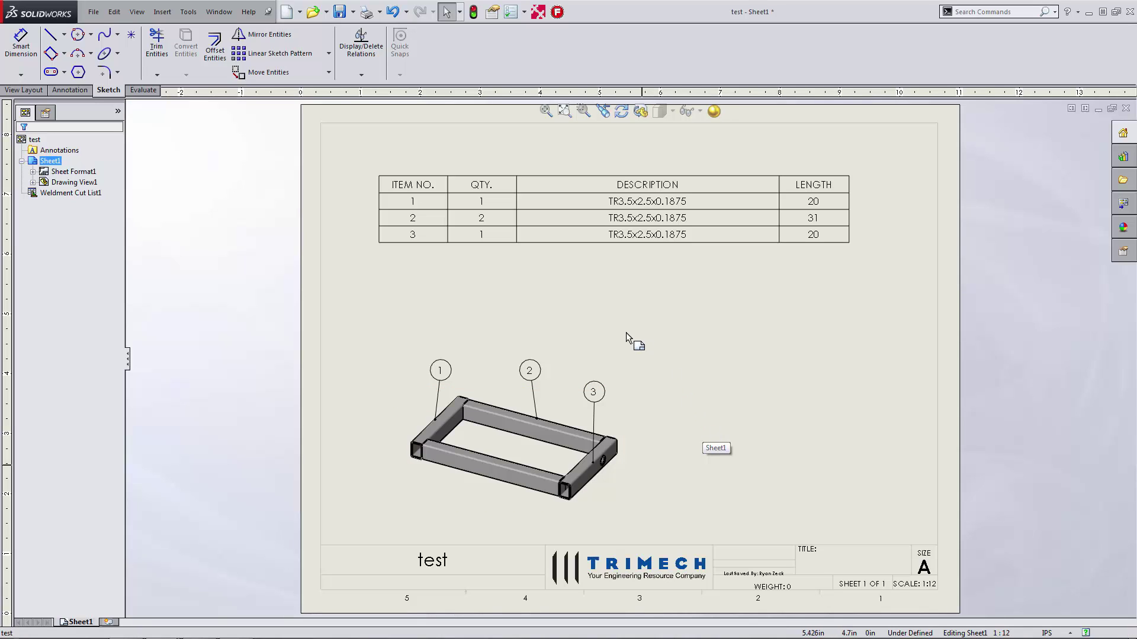
Start an Insert > Drawing View > Relative To Model view.
click(24, 90)
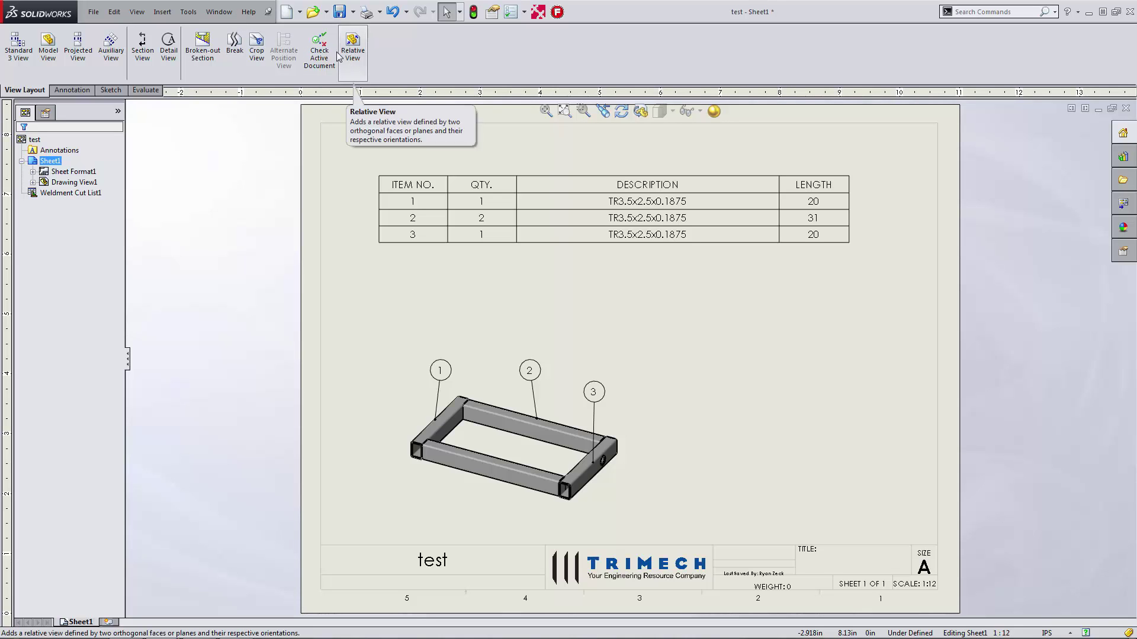
click(187, 12)
mouse_move(166, 13)
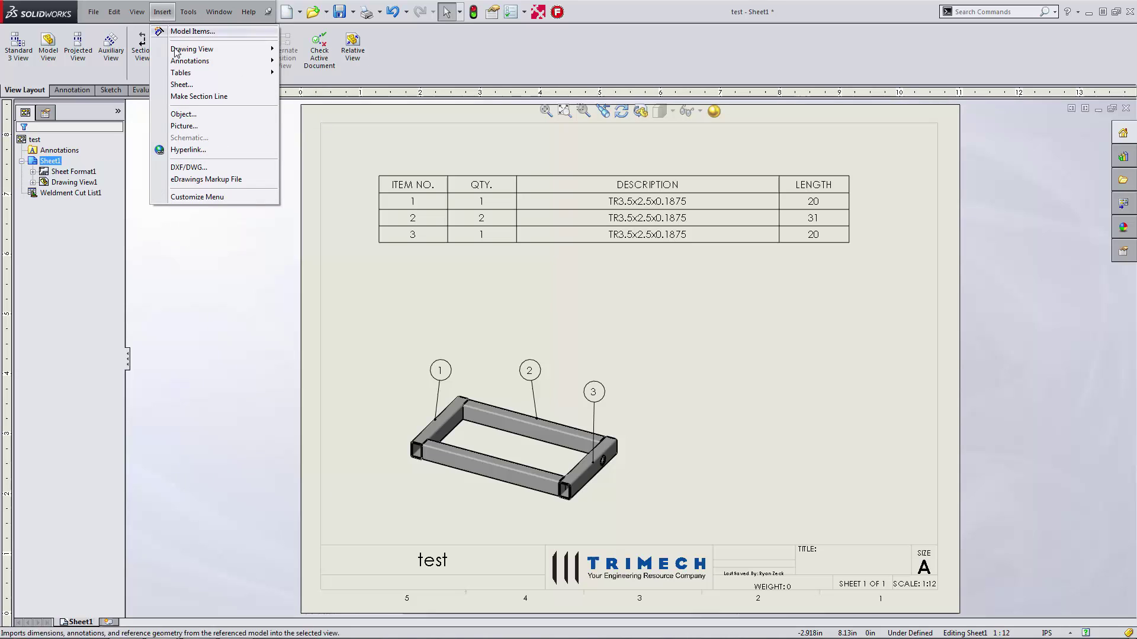
mouse_move(196, 48)
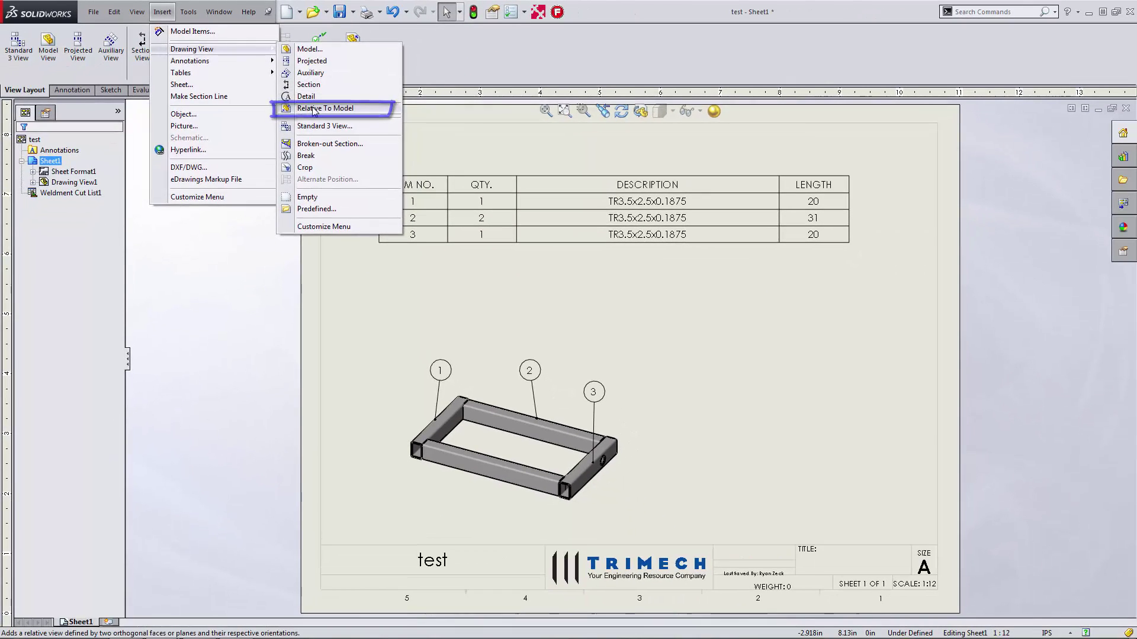
click(313, 109)
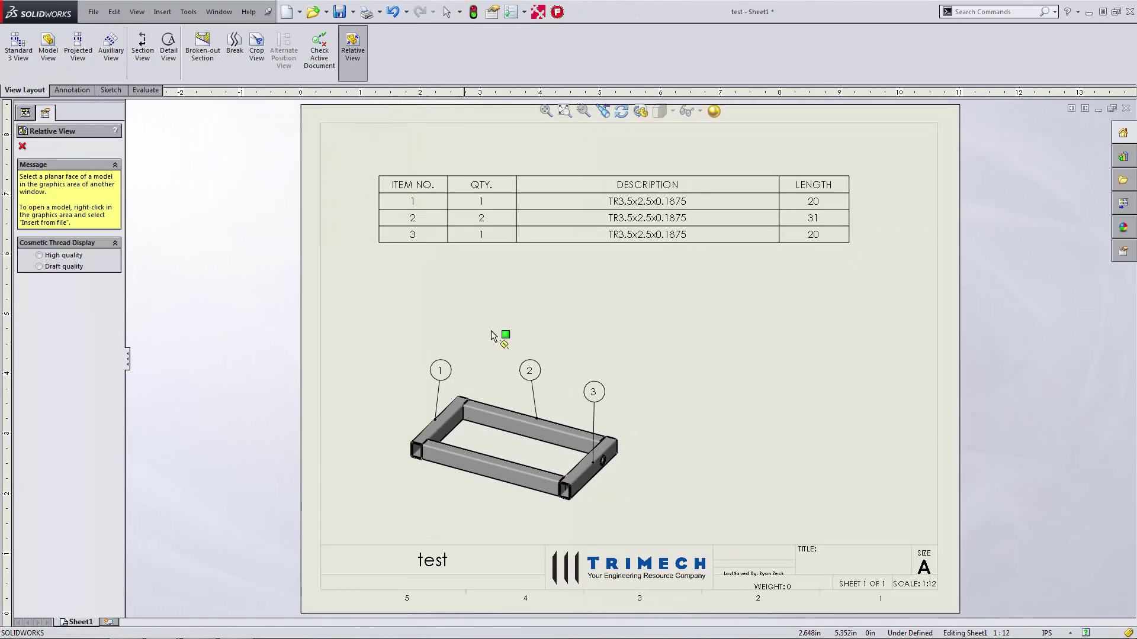
Scope the relative view to the right tube, with its front face as Front and end face as Right.
click(490, 400)
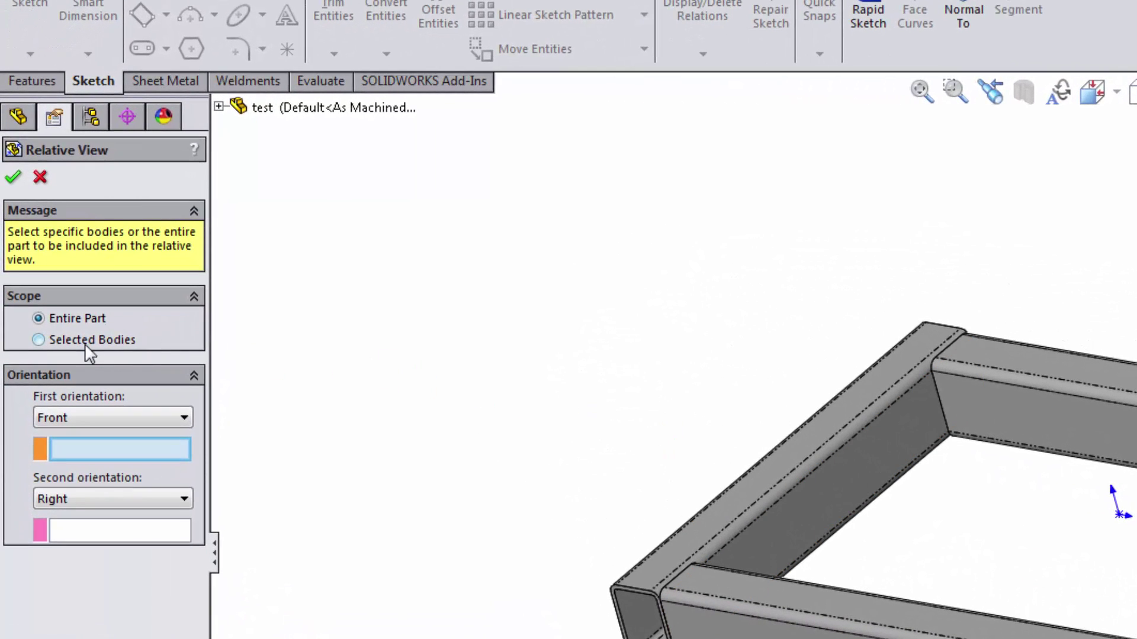
click(85, 342)
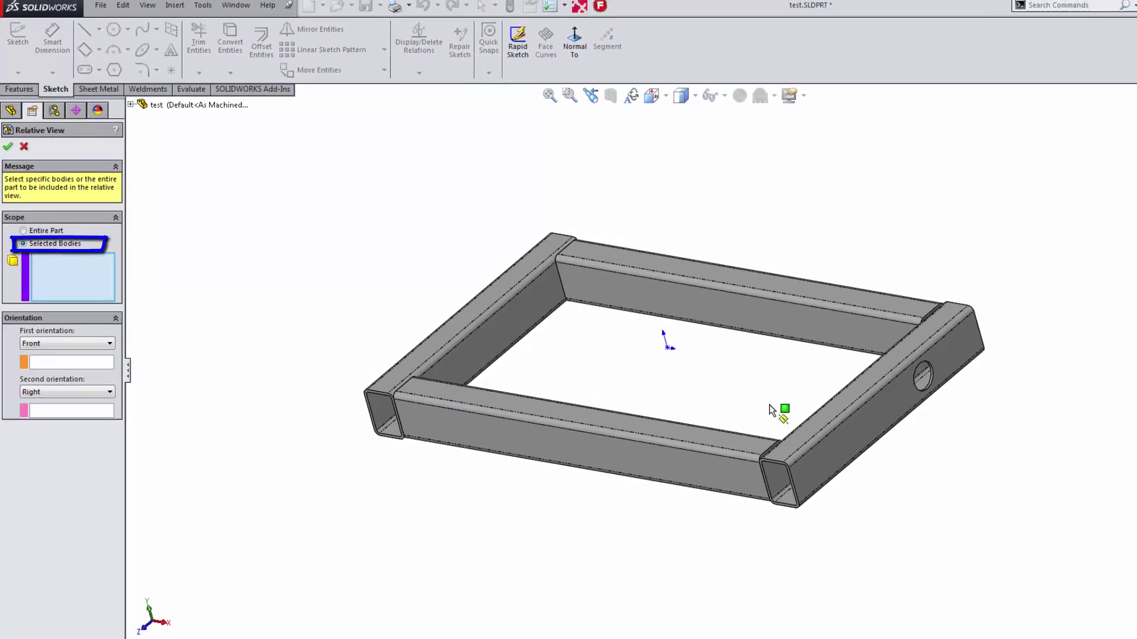
click(848, 432)
click(73, 364)
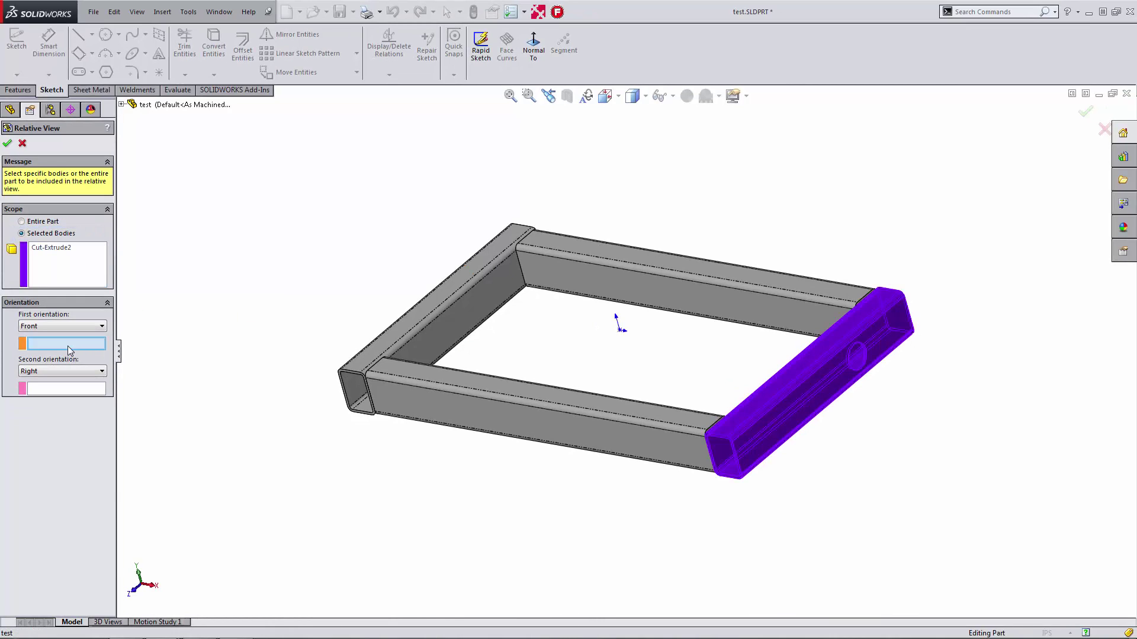
click(794, 403)
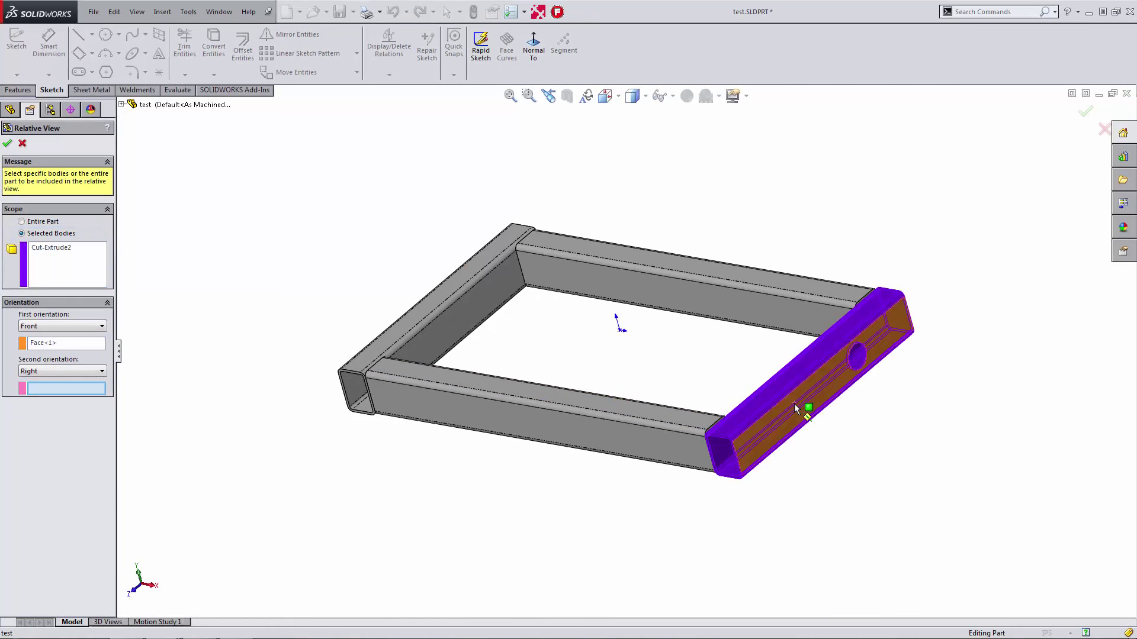
click(728, 444)
right_click(727, 443)
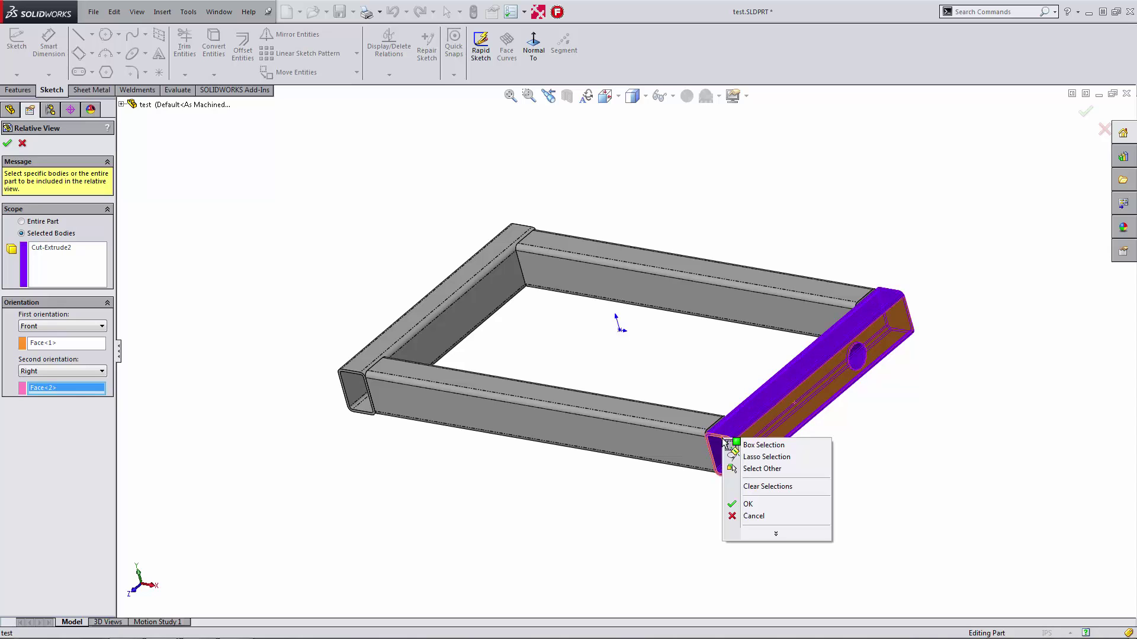
click(753, 504)
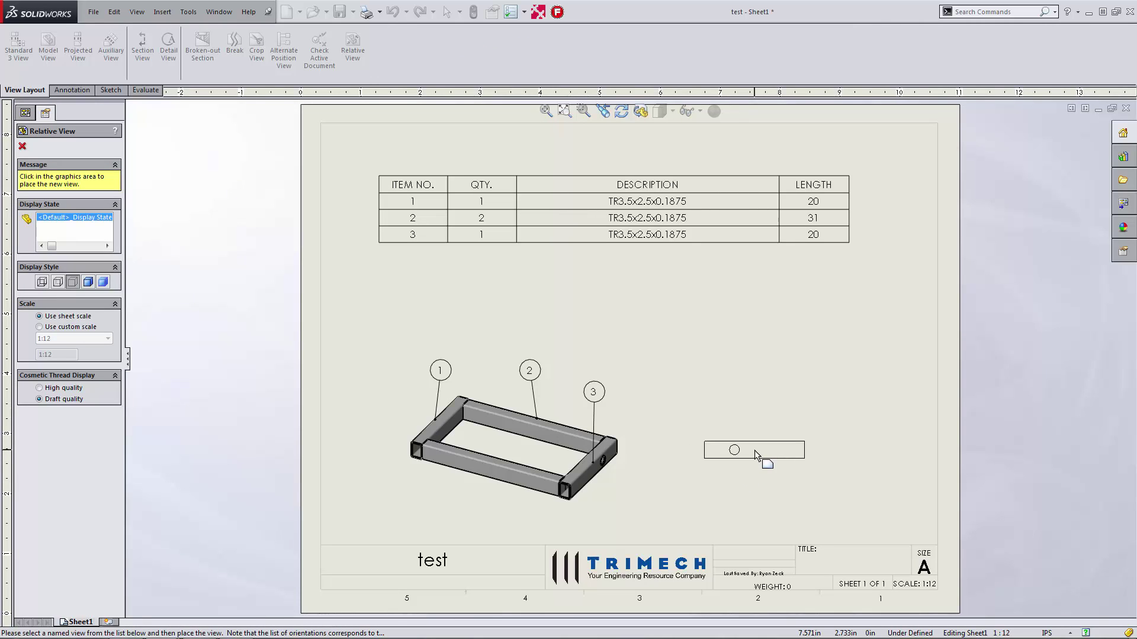
Place the tube view right of the frame view and project a top view above it.
click(754, 450)
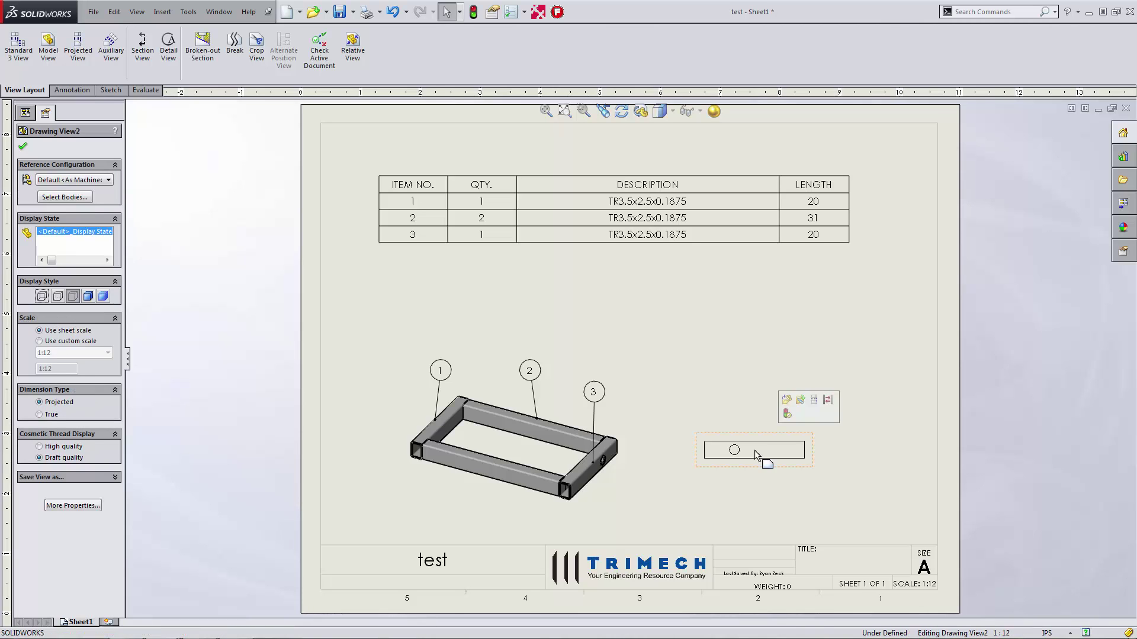
click(748, 405)
key(s)
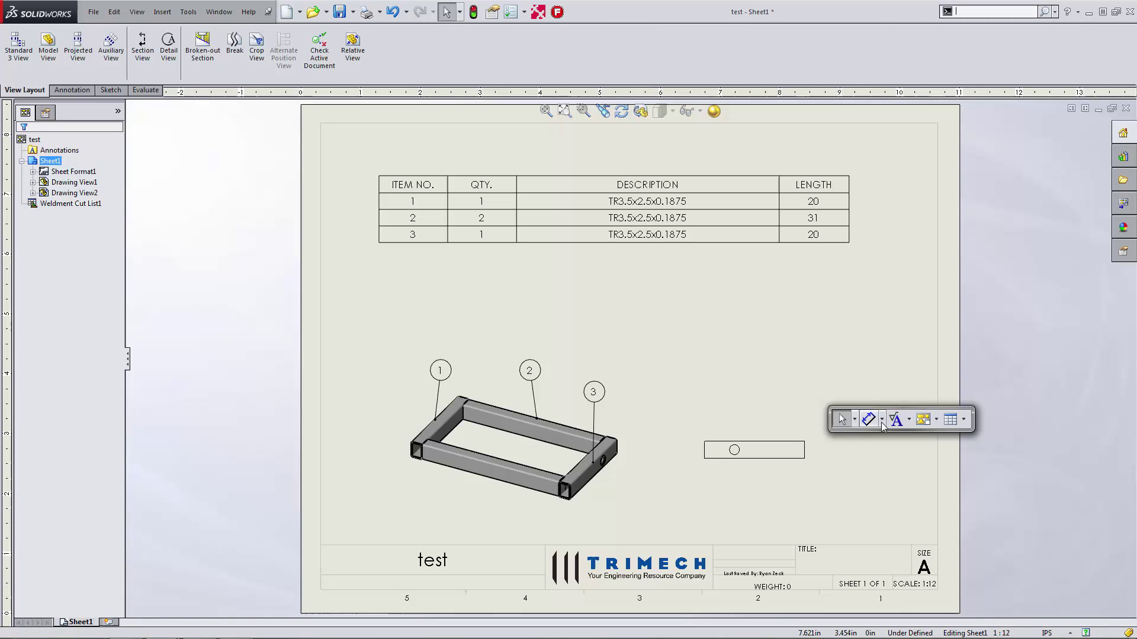
click(881, 419)
click(955, 447)
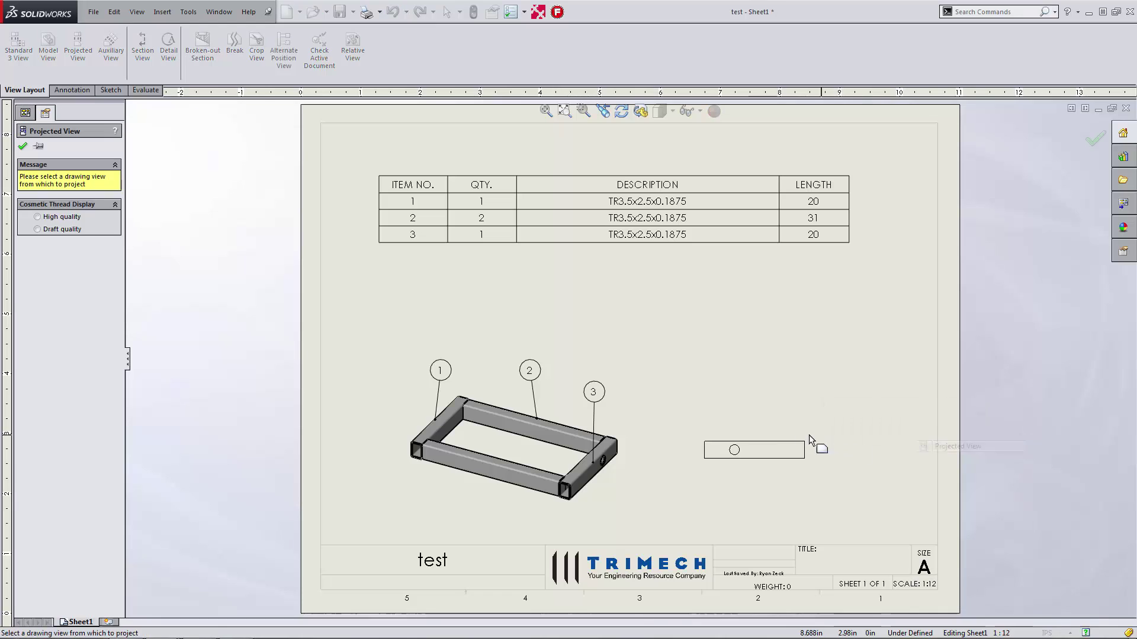
click(769, 438)
click(756, 373)
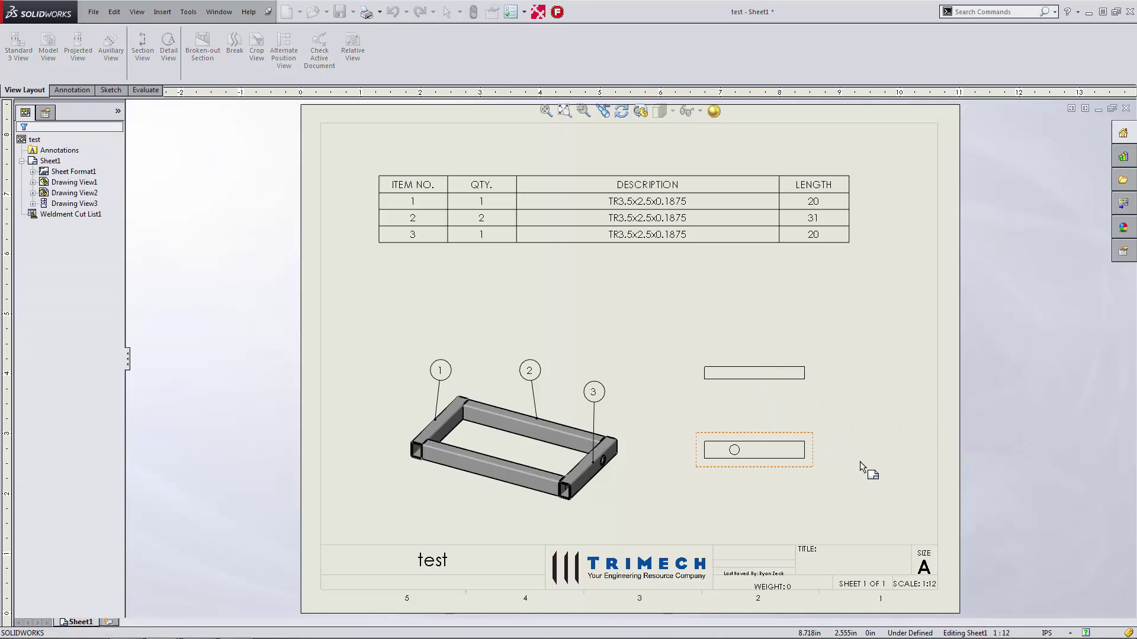
Project an end view to the right of the tube view.
right_click(808, 453)
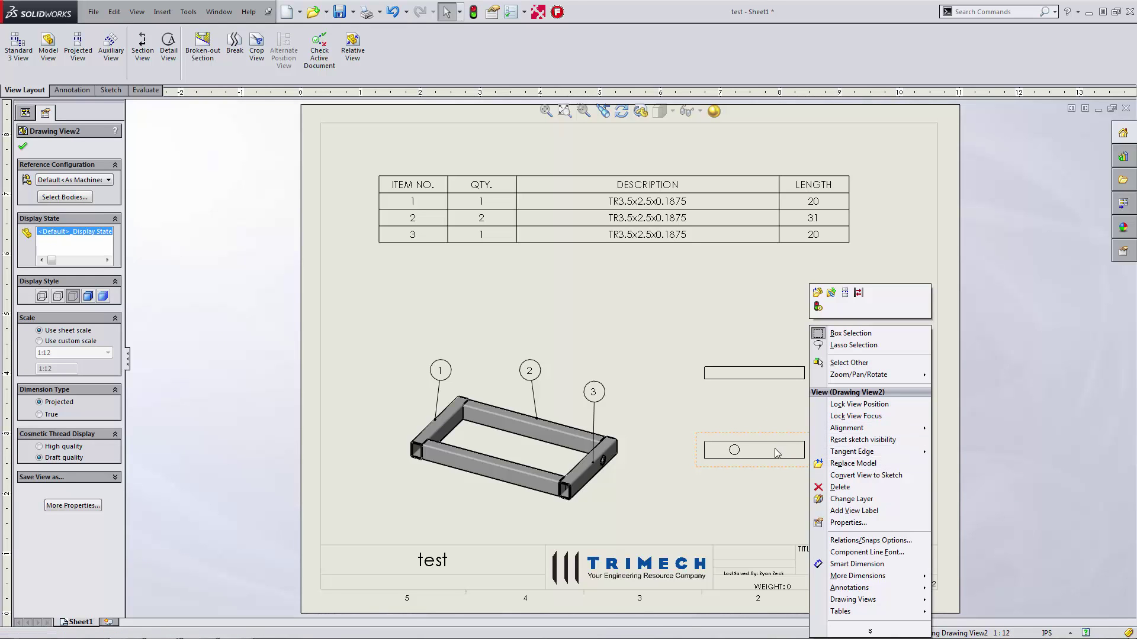
key(Escape)
key(s)
click(960, 453)
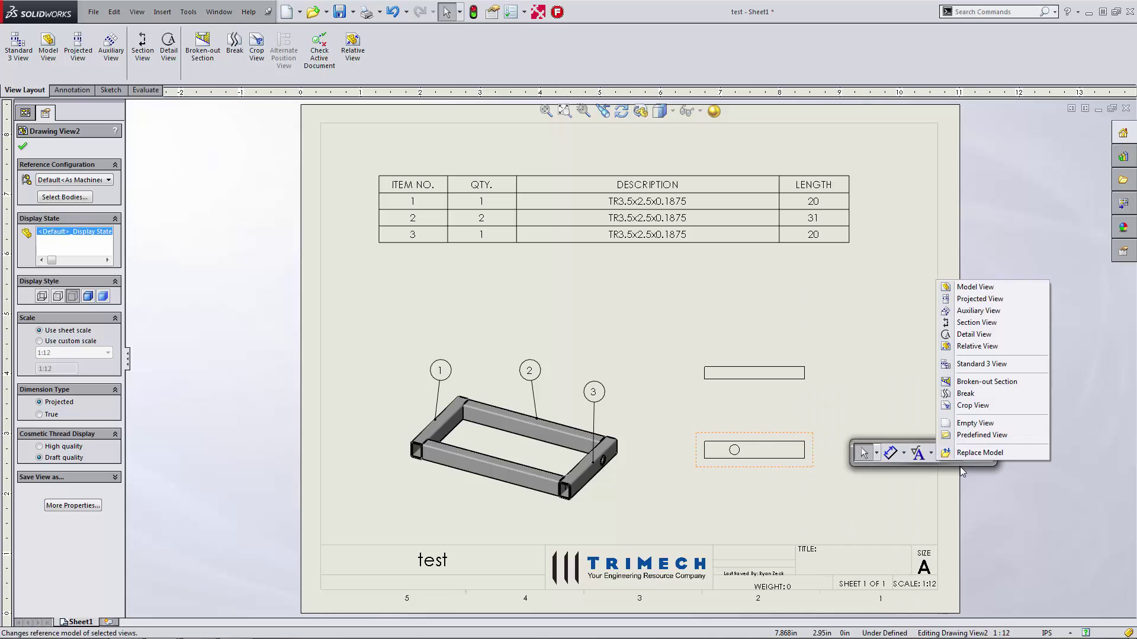
click(980, 299)
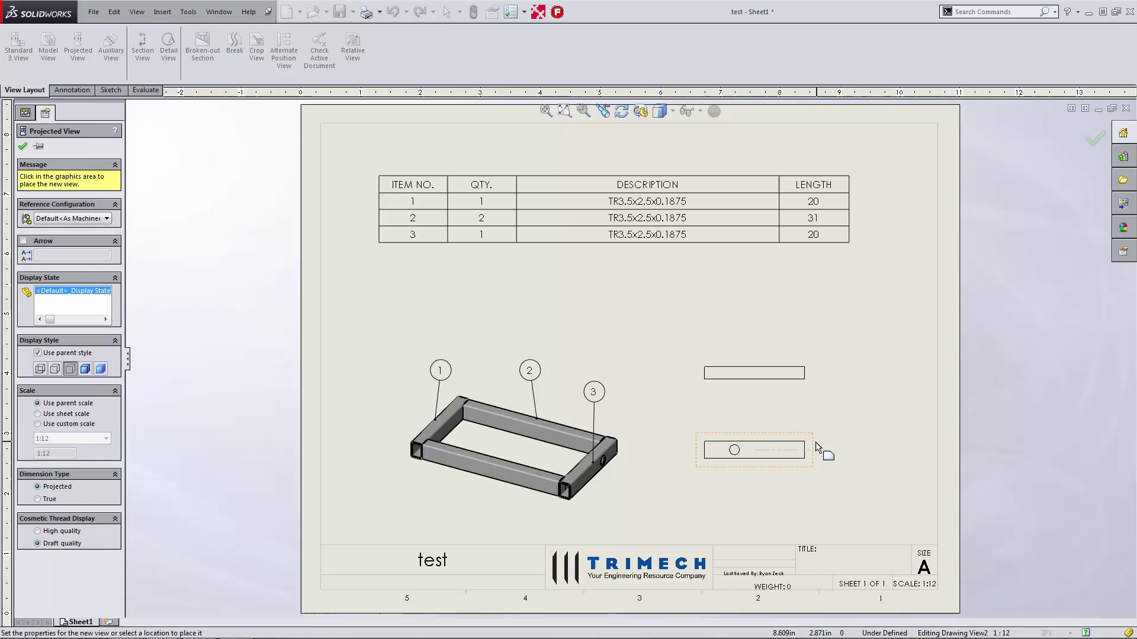
click(851, 450)
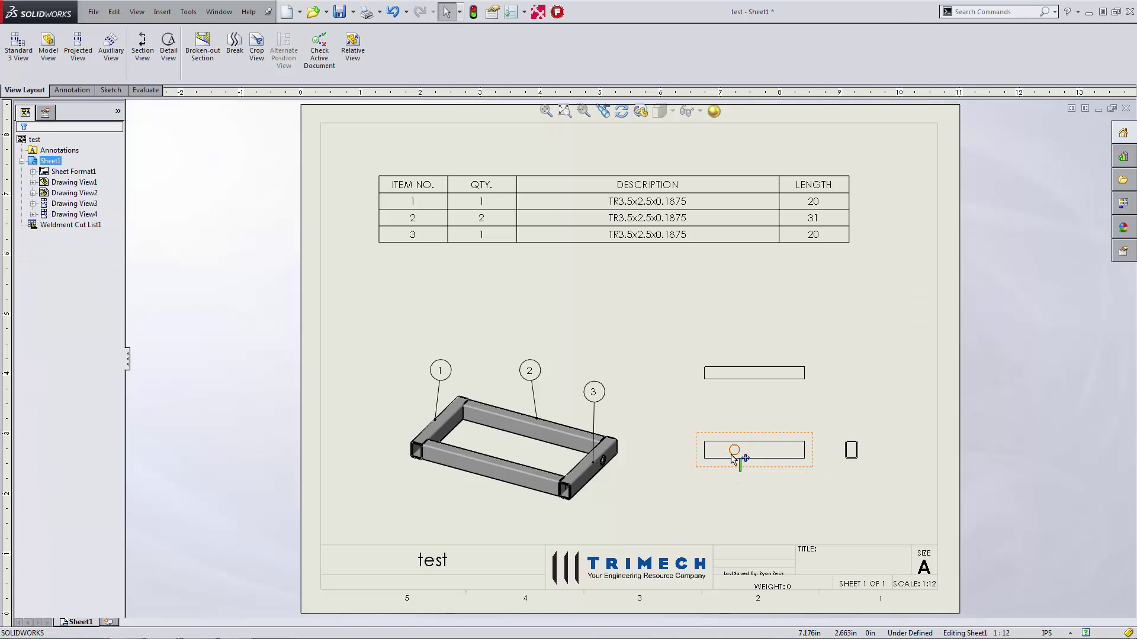
Import the hole's 4.000 location and Ø2.000 diameter as model items into the tube view.
right_drag(723, 404, 699, 379)
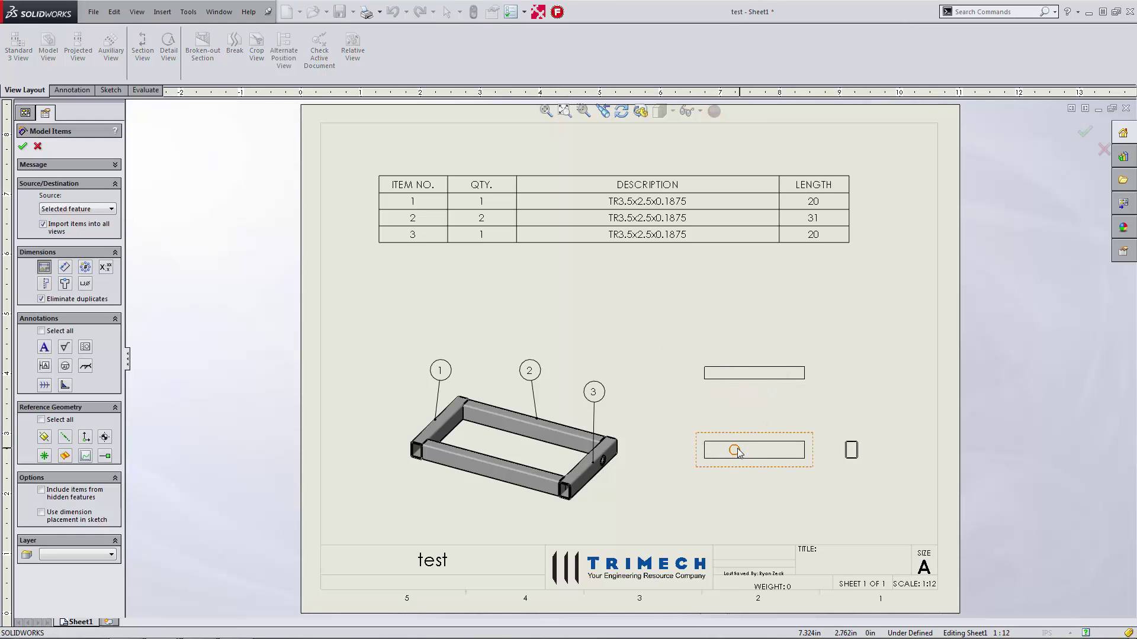
click(737, 452)
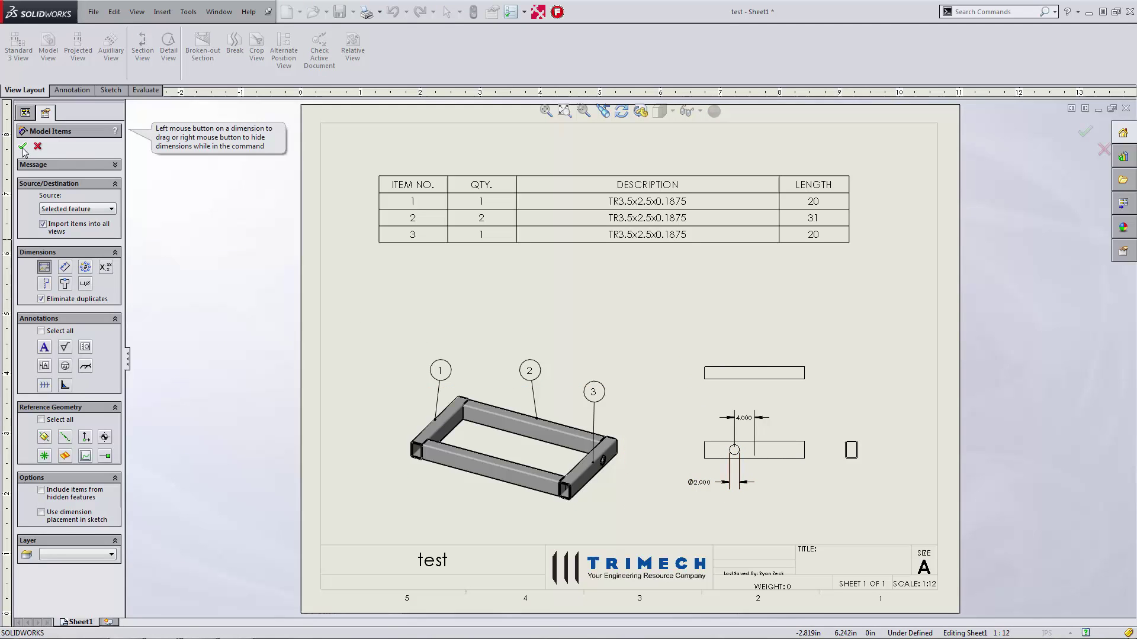
key(Return)
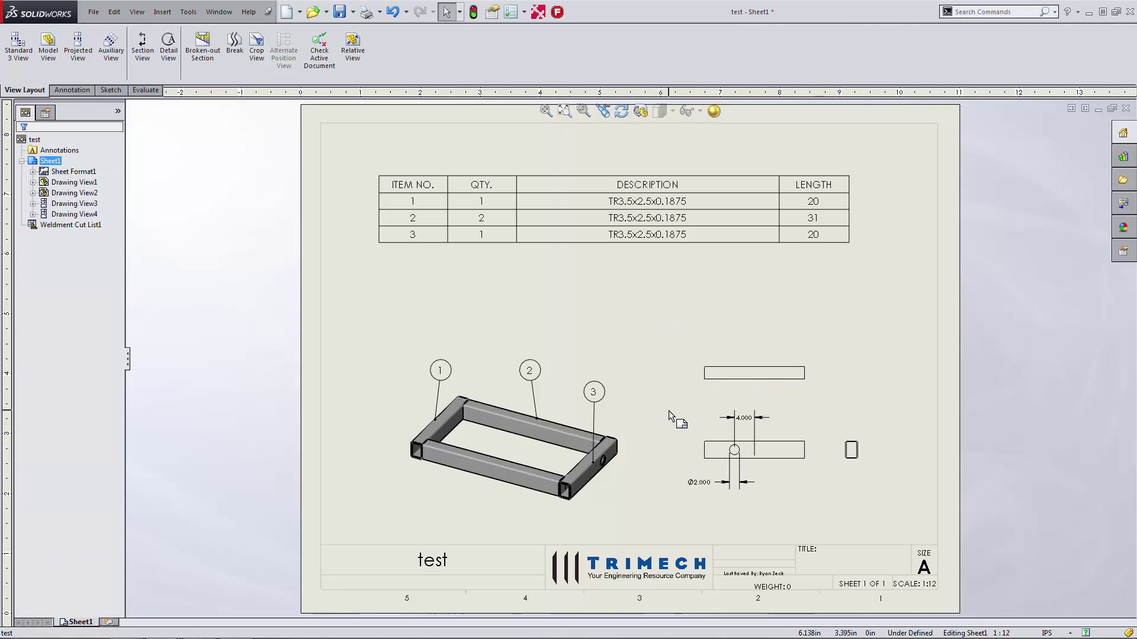